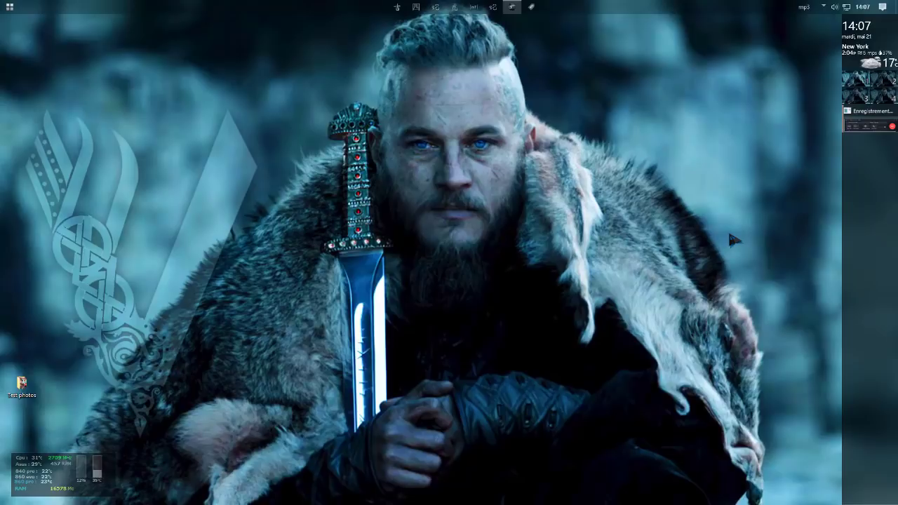
Create a new folder on the desktop, keeping the default name, and open it.
right_click(395, 172)
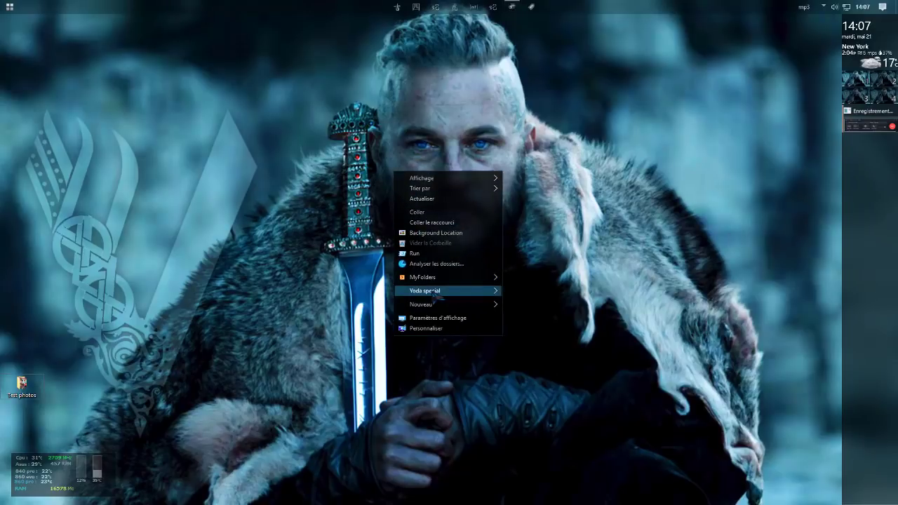
mouse_move(484, 305)
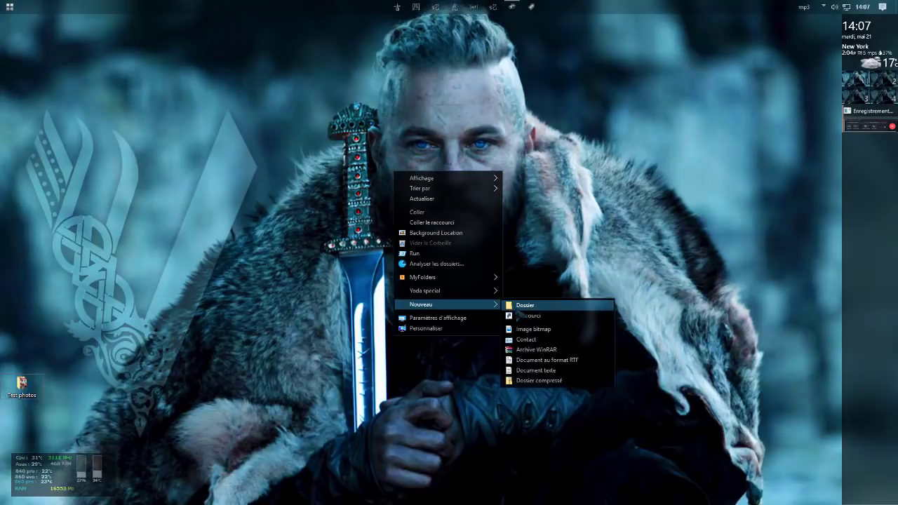
left_click(517, 308)
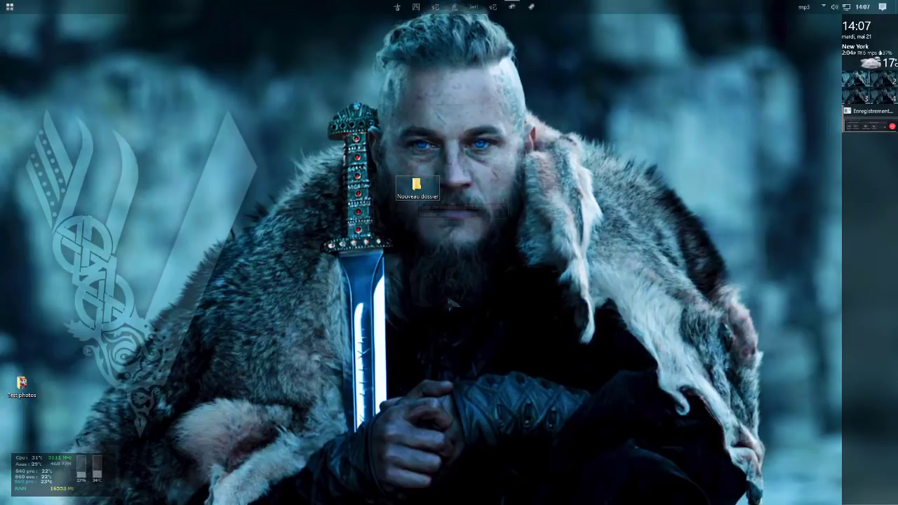
double_click(418, 185)
Create a subfolder with the default name inside the new folder and open it.
right_click(435, 259)
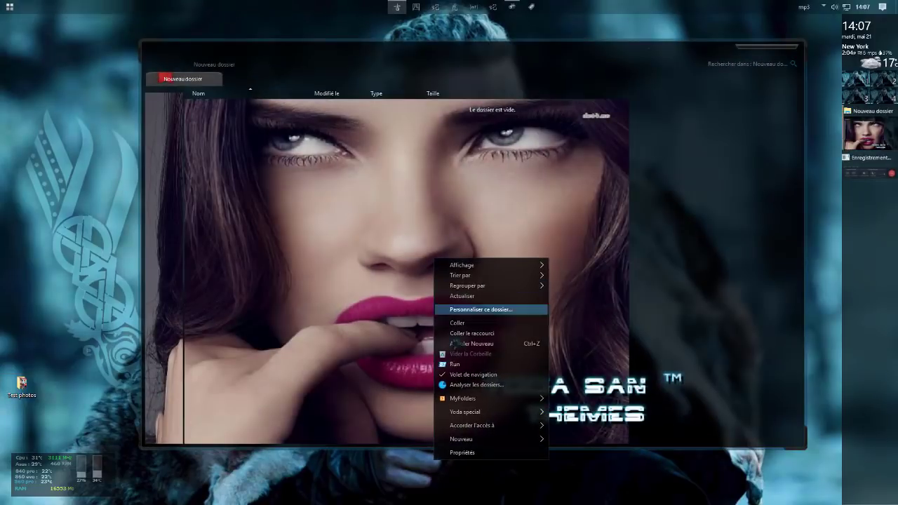
mouse_move(467, 438)
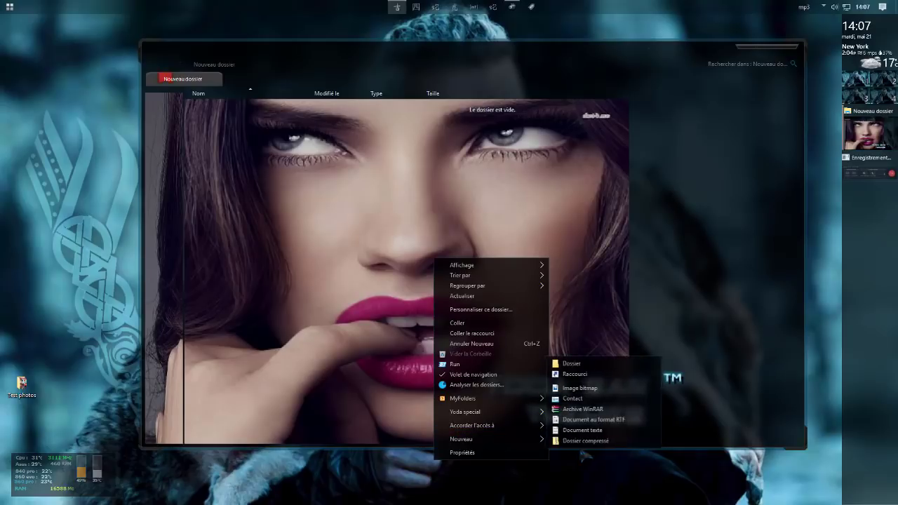
left_click(578, 365)
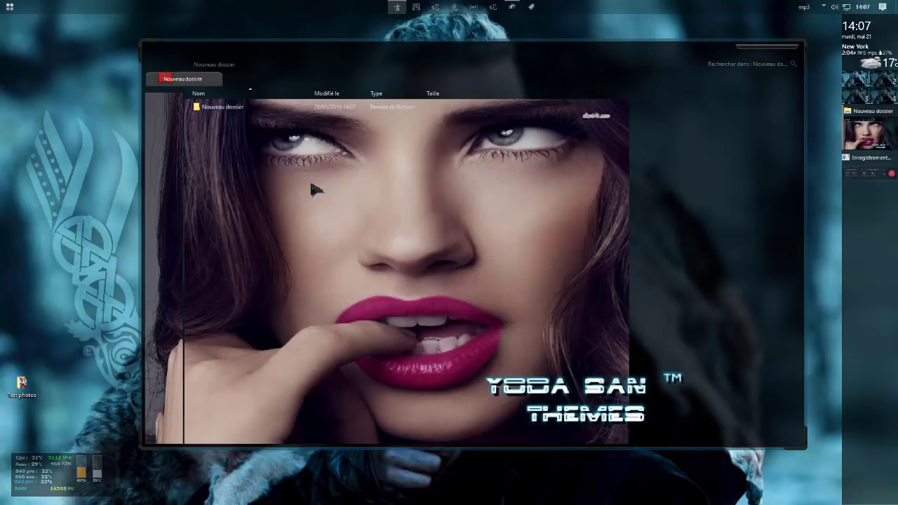
double_click(246, 109)
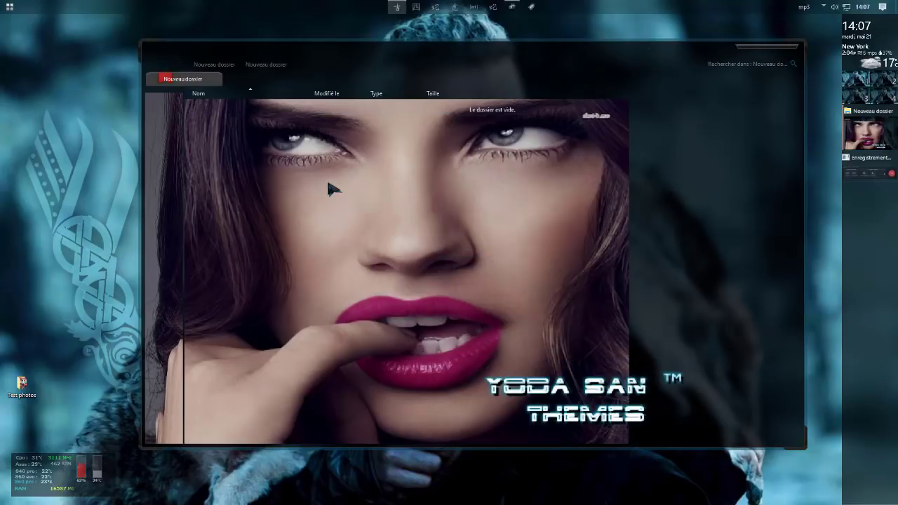
Create a text document named Test in the subfolder and open it briefly in Notepad.
right_click(327, 184)
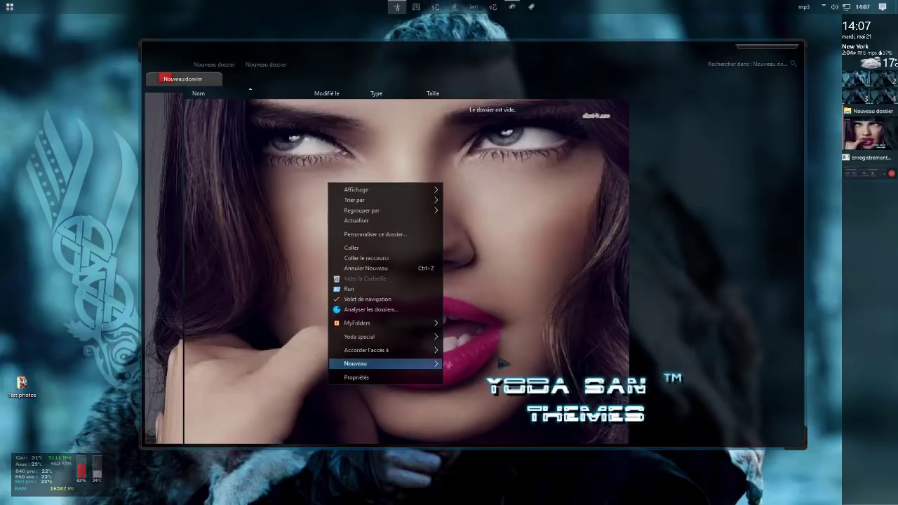
left_click(479, 429)
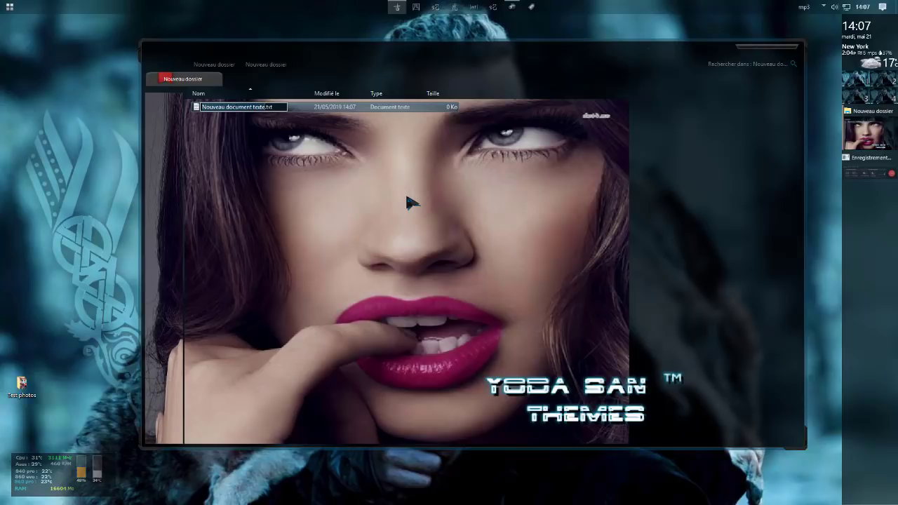
type("Test")
key("Return")
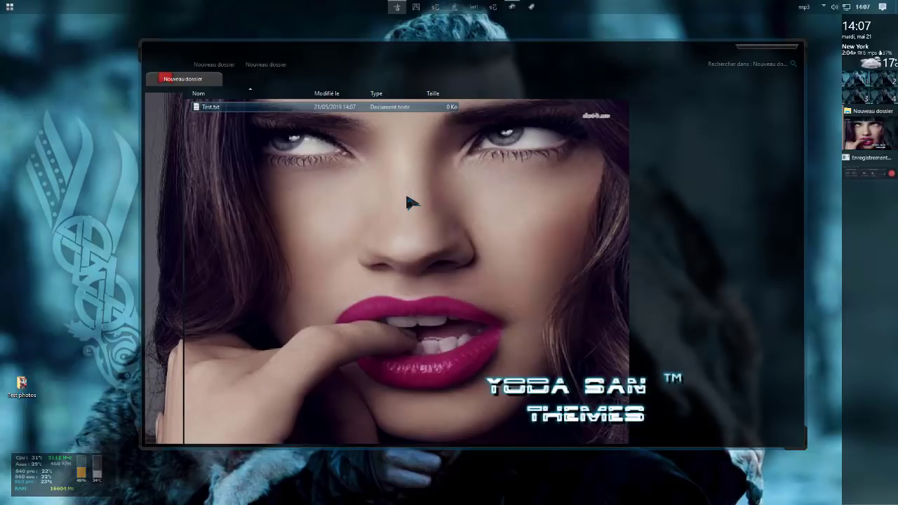
key("Return")
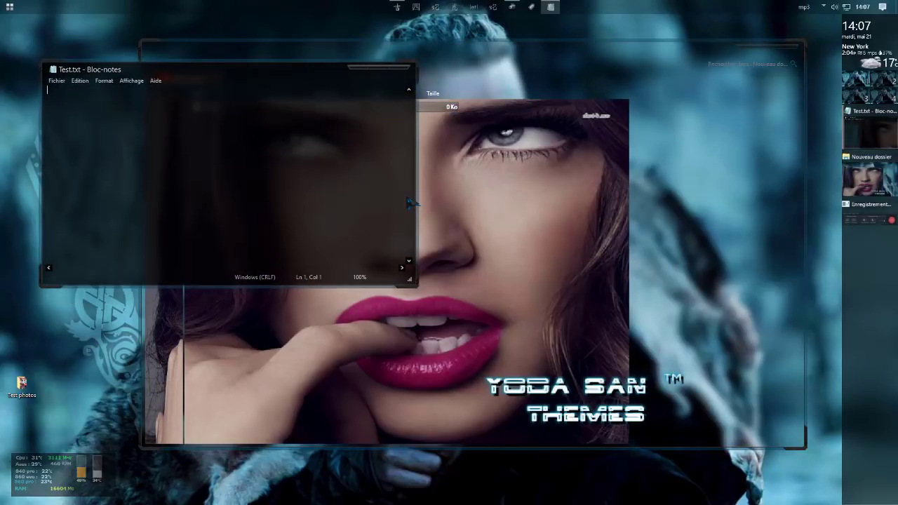
left_click(401, 69)
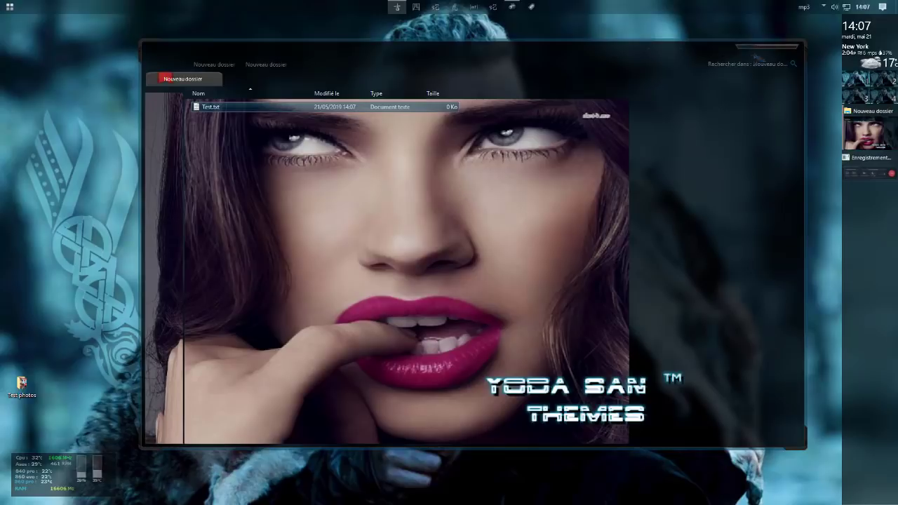
Close the folder window and move the new desktop folder to just above the Test photos folder.
left_click(790, 47)
left_click_drag(419, 188, 43, 343)
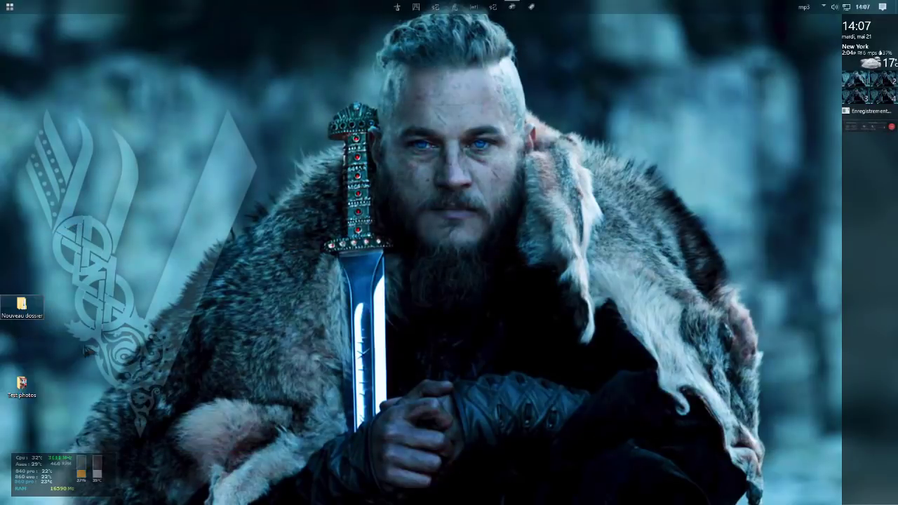
mouse_move(41, 309)
mouse_move(83, 318)
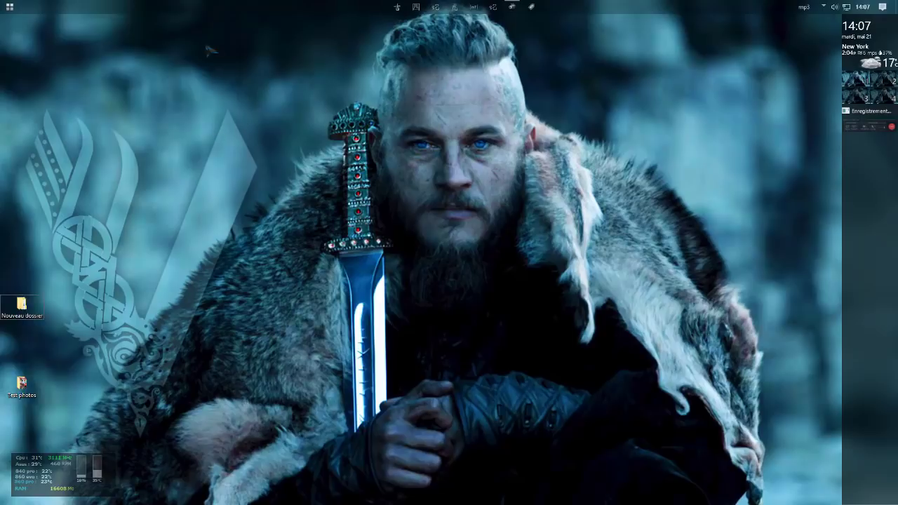
Show the Cortana icon on the taskbar, and open and dismiss its search window.
right_click(194, 9)
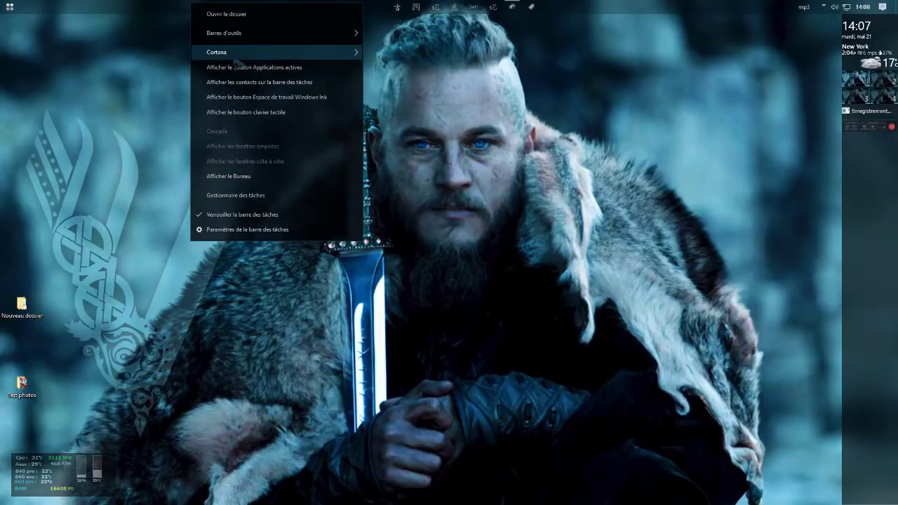
mouse_move(242, 56)
left_click(405, 70)
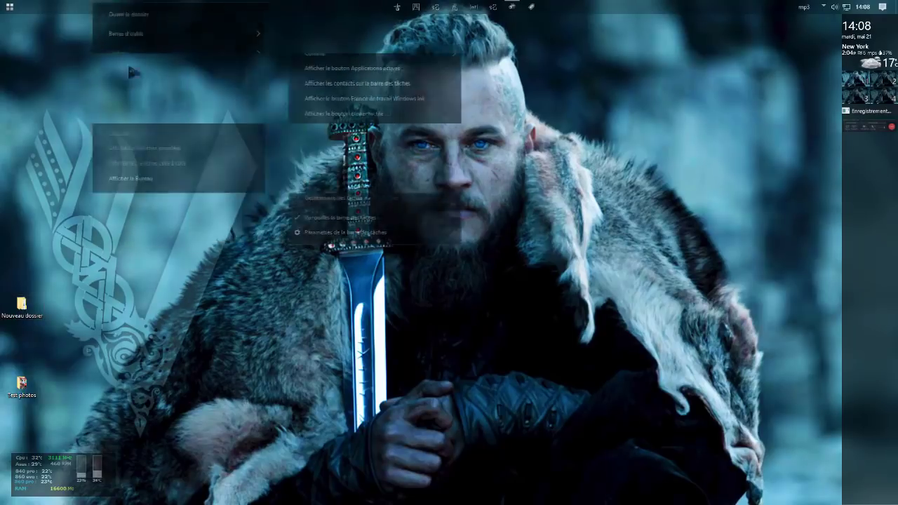
left_click(28, 7)
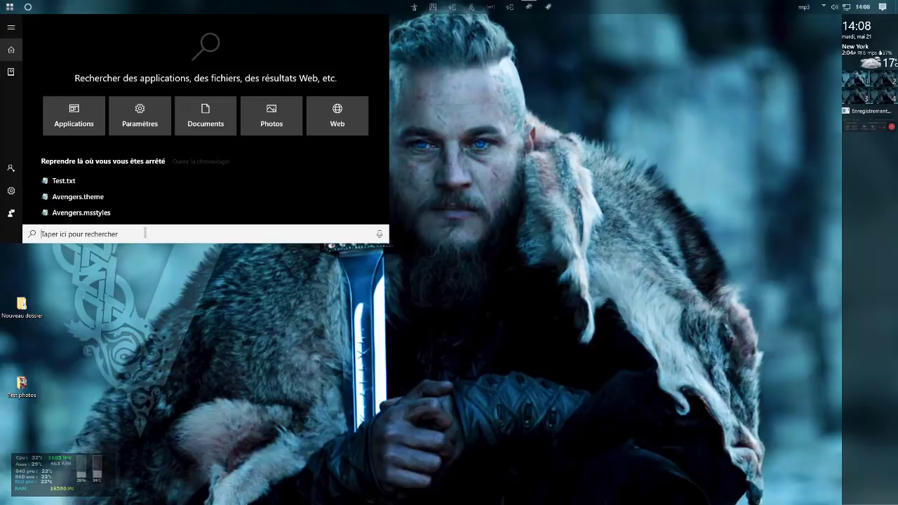
left_click(512, 206)
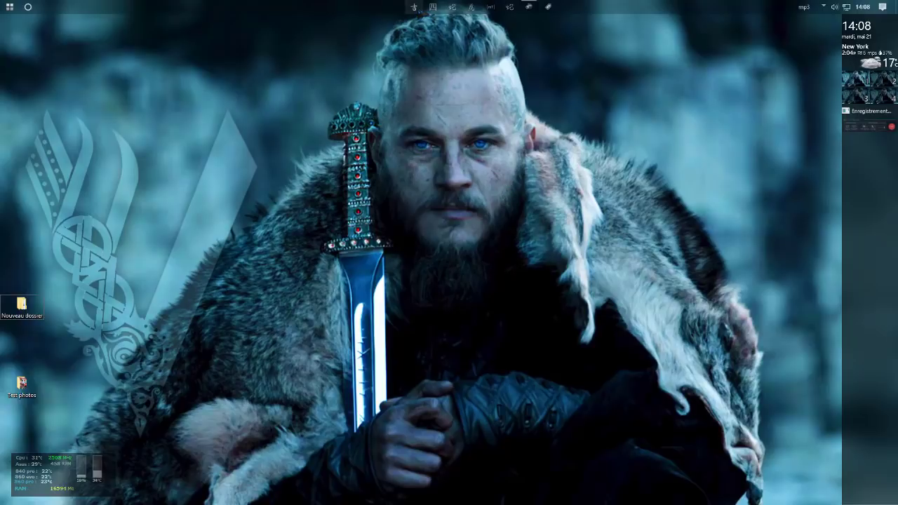
Search This PC (Ce PC) in File Explorer for the tag query mots-clés:lol and clear the search.
key("super+e")
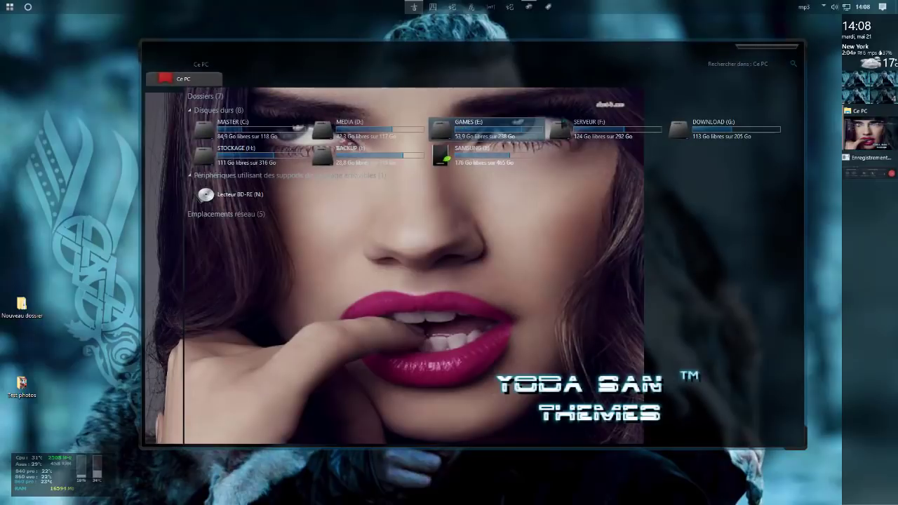
left_click(724, 63)
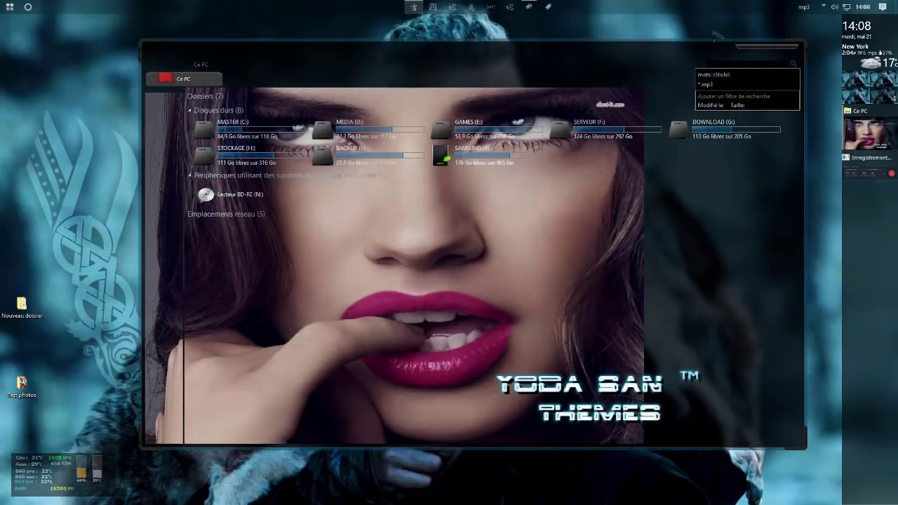
left_click(723, 52)
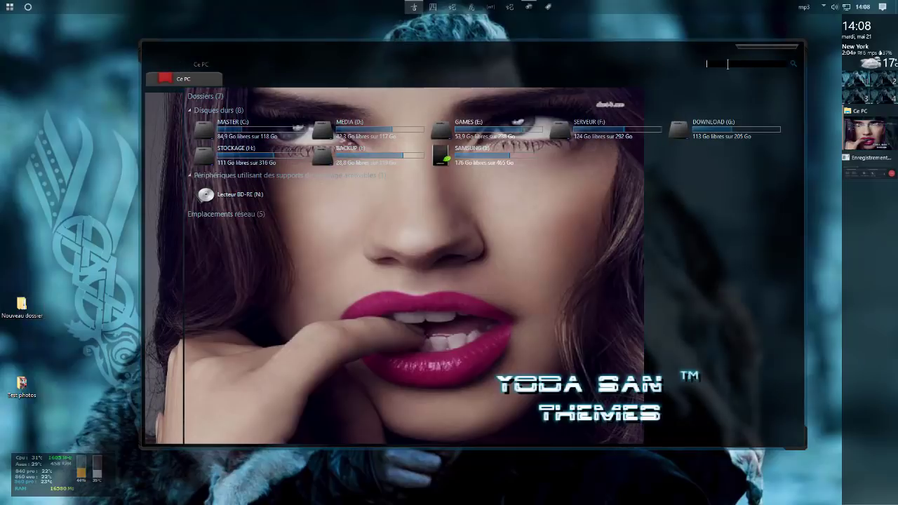
left_click(727, 64)
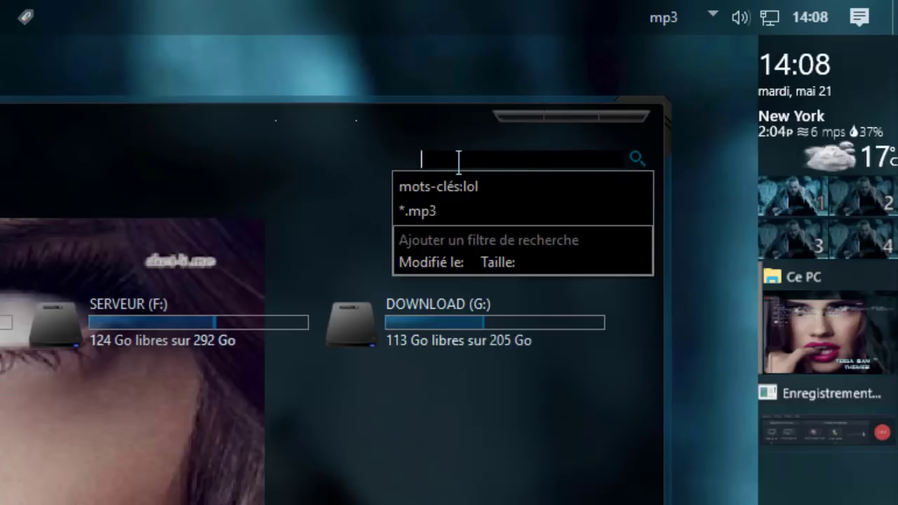
type("mot")
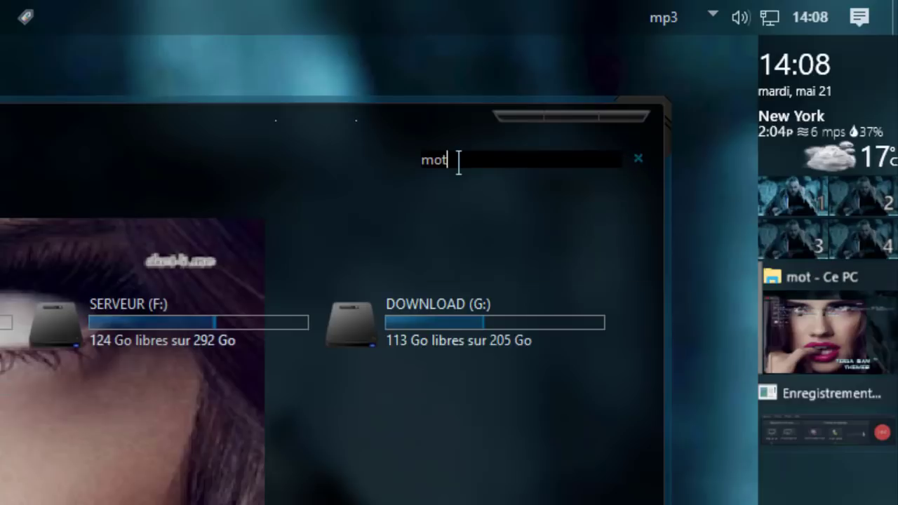
type("s-clé")
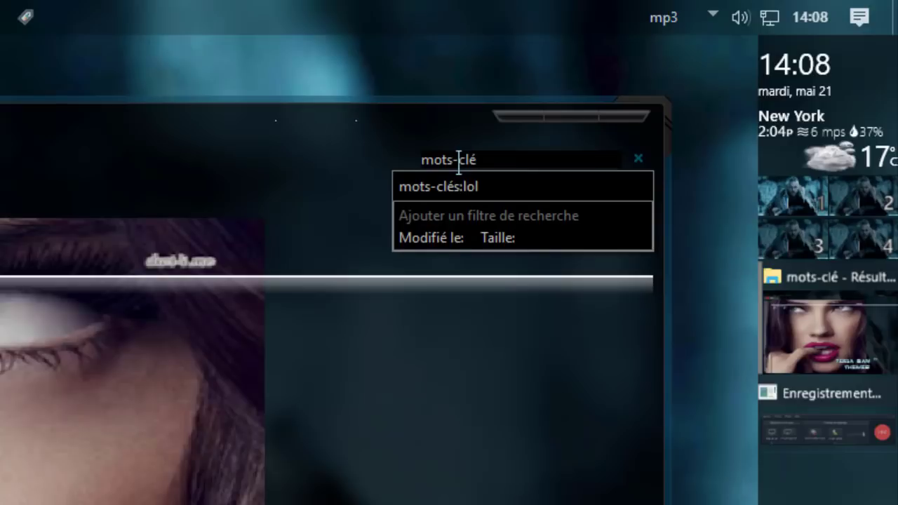
type("s:")
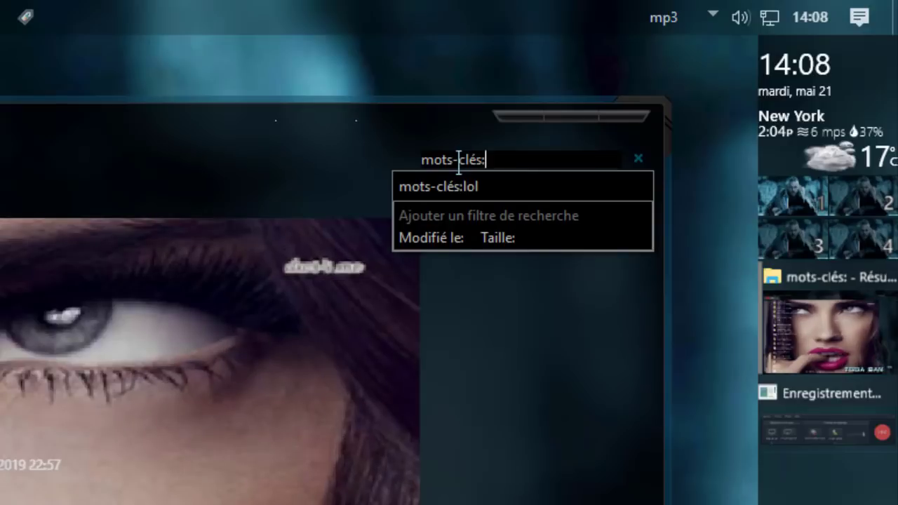
type("lol")
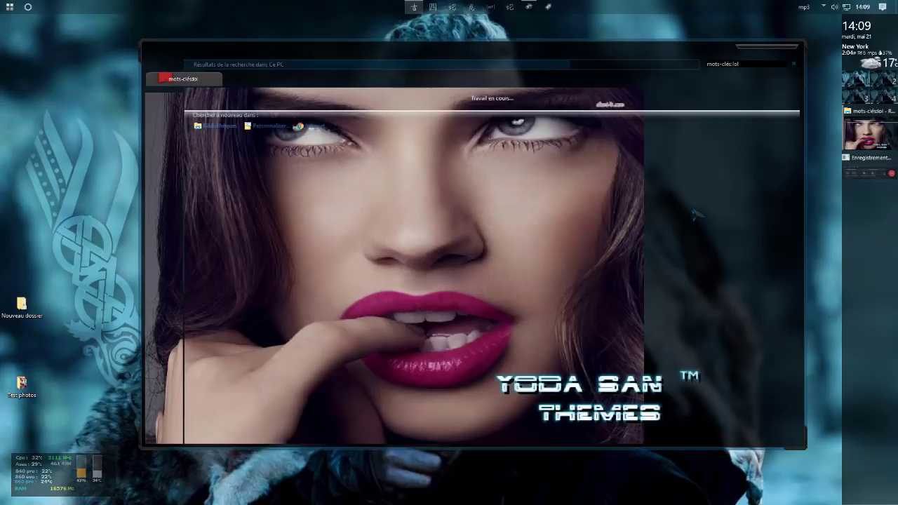
left_click(794, 64)
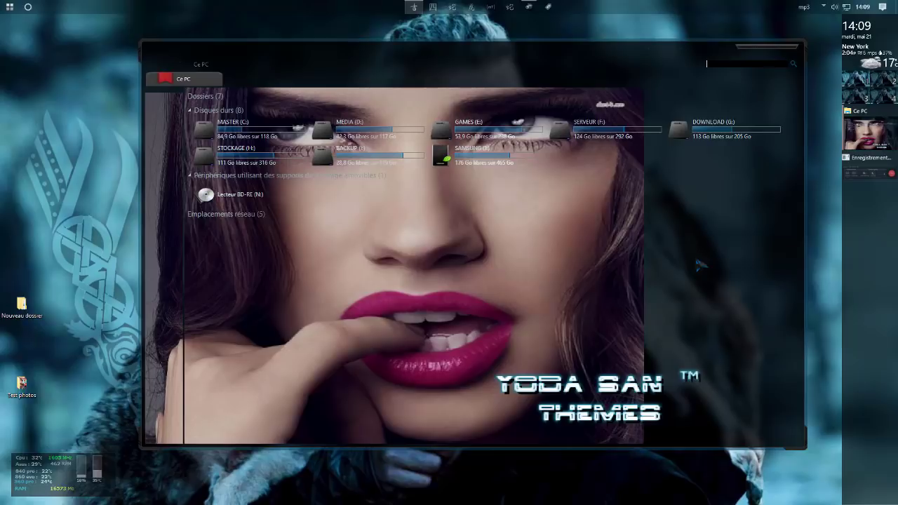
Display the properties of Snap2.png on the DOWNLOAD (G:) drive and minimize the drive's window.
double_click(225, 155)
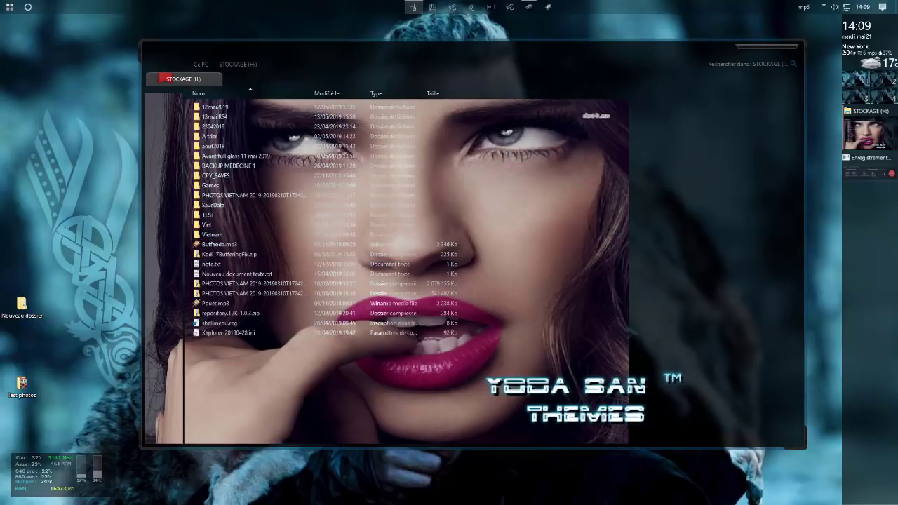
key("alt+Left")
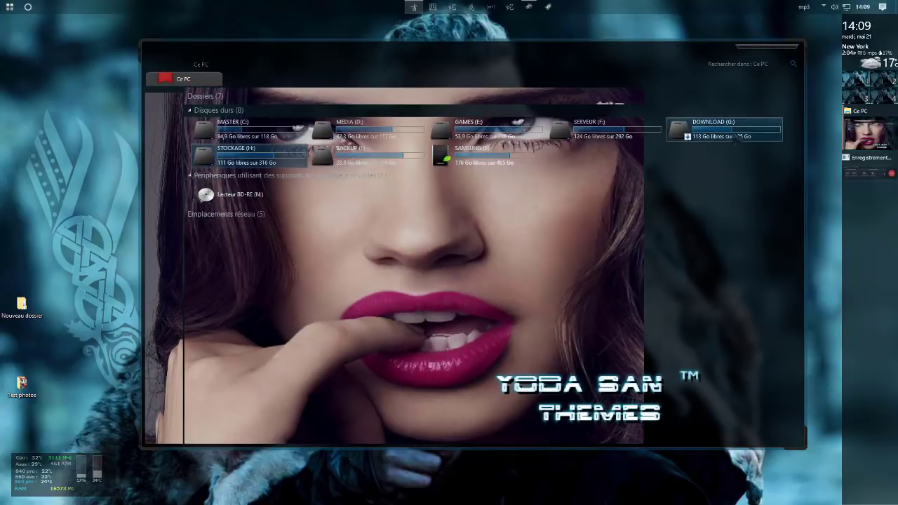
double_click(708, 130)
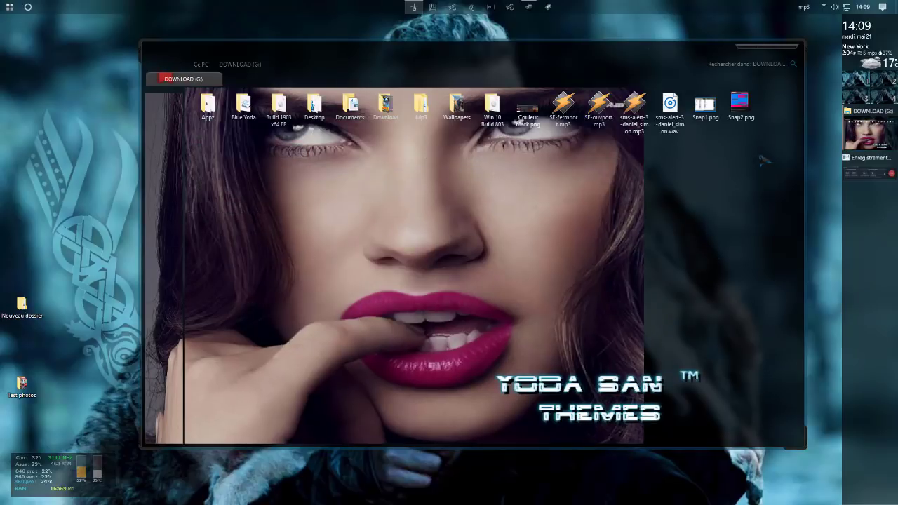
right_click(740, 104)
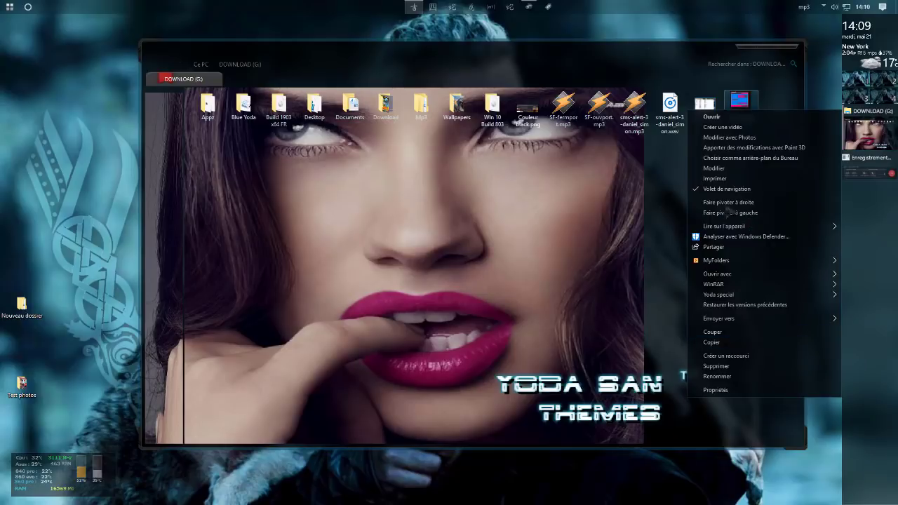
left_click(752, 111)
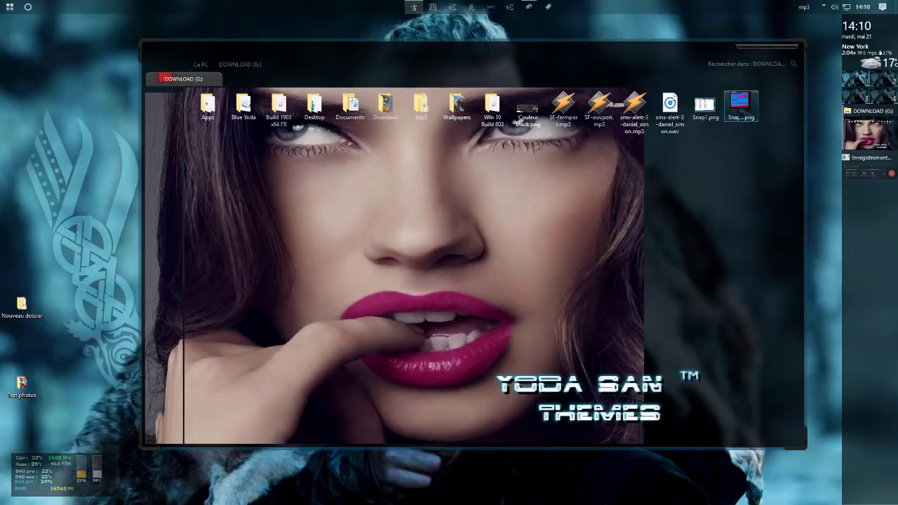
right_click(741, 105)
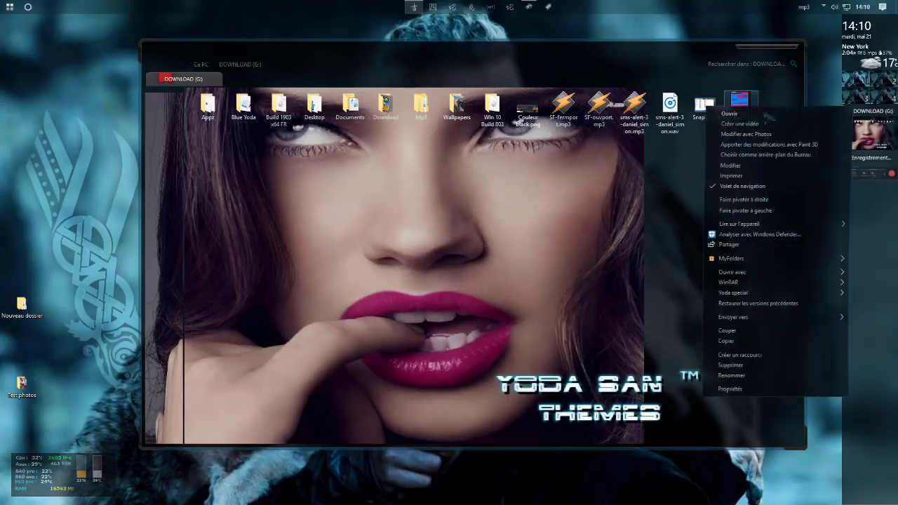
left_click(739, 391)
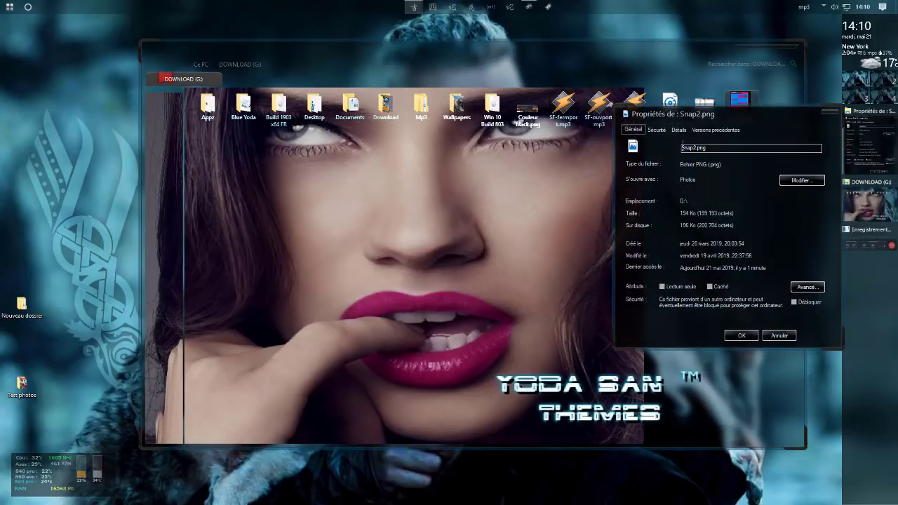
left_click(751, 53)
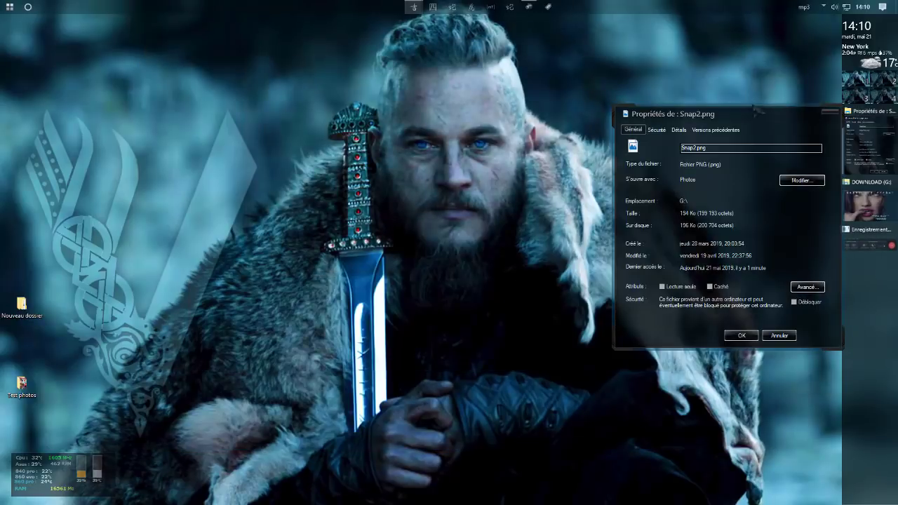
Move the Snap2.png properties window toward the middle of the desktop, view its Détails properties and close the window.
left_click_drag(757, 116, 438, 102)
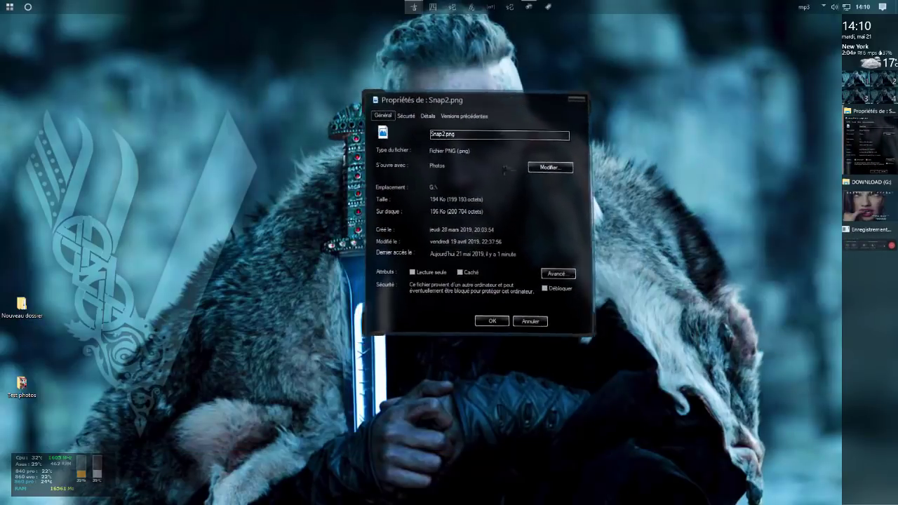
left_click(423, 117)
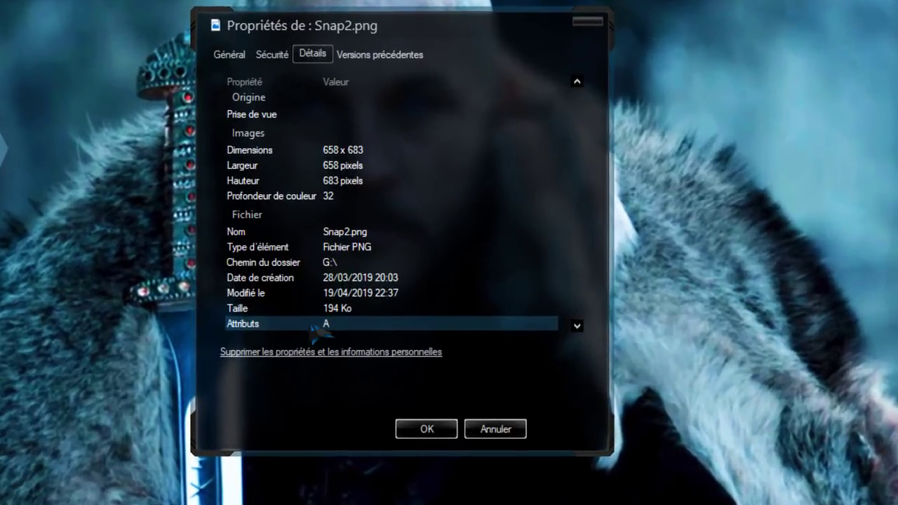
left_click(477, 429)
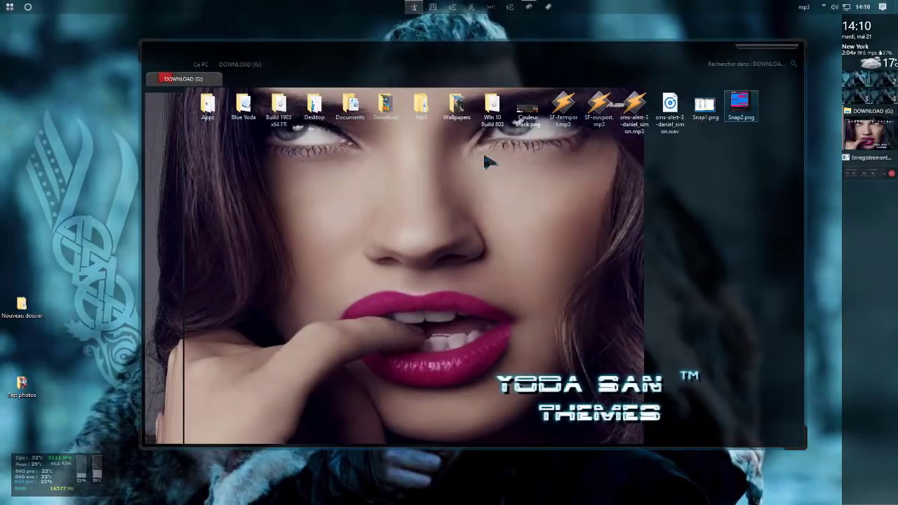
Go up to Ce PC and open the Wallpapers folder on the DOWNLOAD (G:) drive.
key("alt+Up")
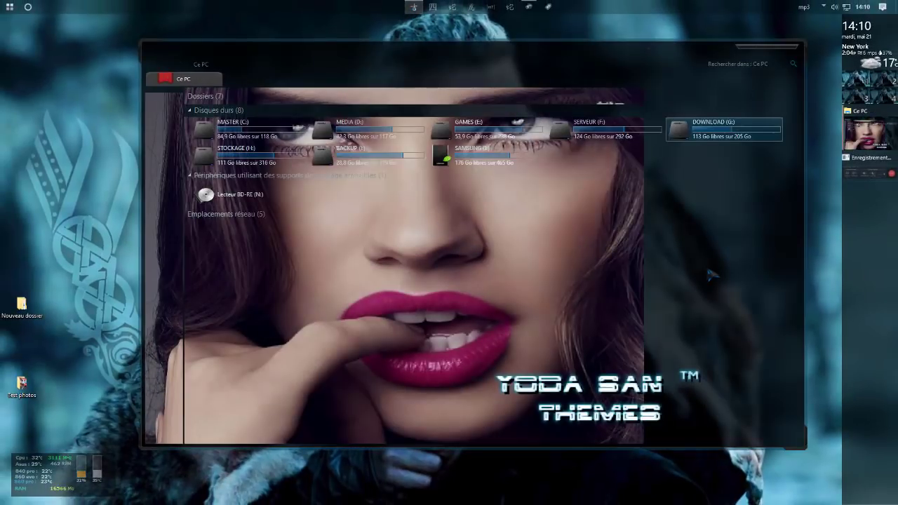
left_click(688, 137)
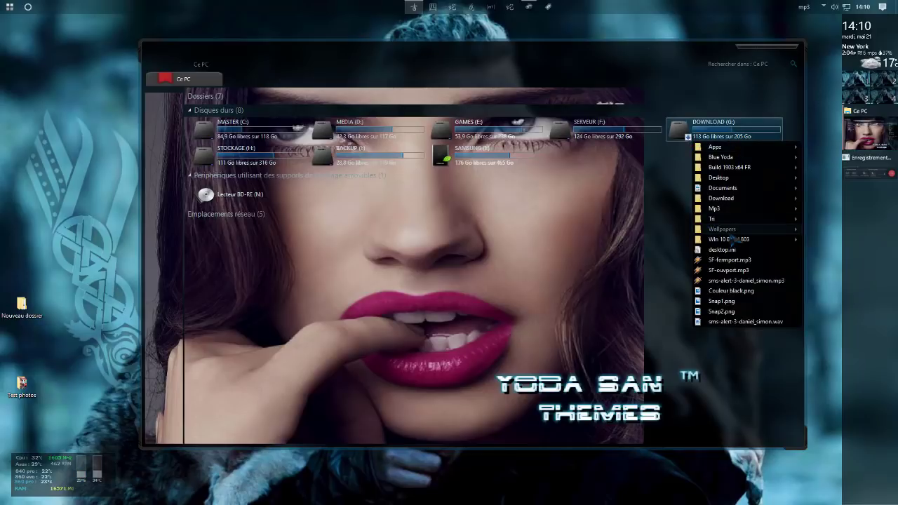
left_click(722, 229)
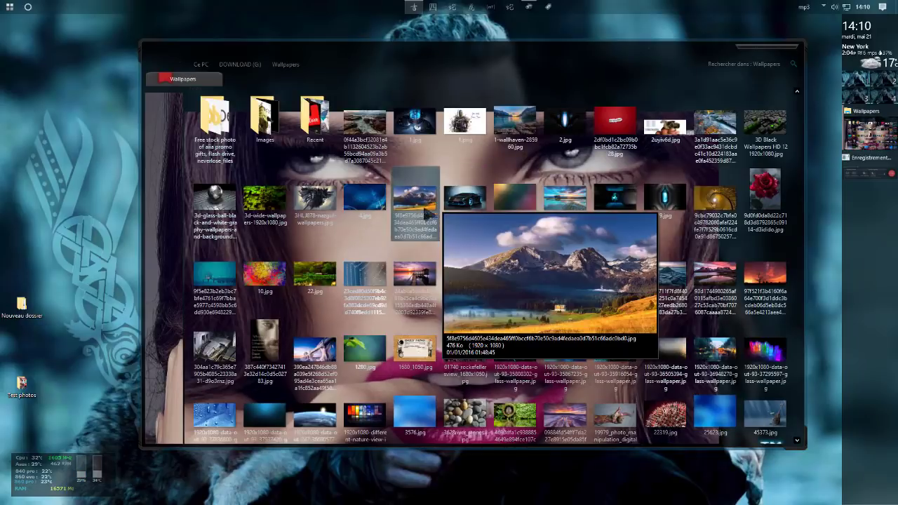
Add the tag (Mots clés) pouet to the details of 4.jpg in the Wallpapers folder and save the properties.
right_click(418, 208)
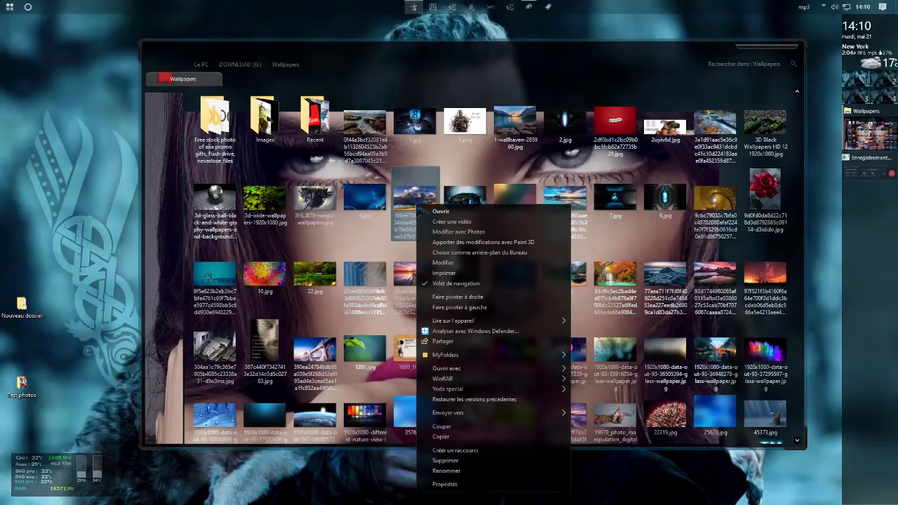
right_click(372, 202)
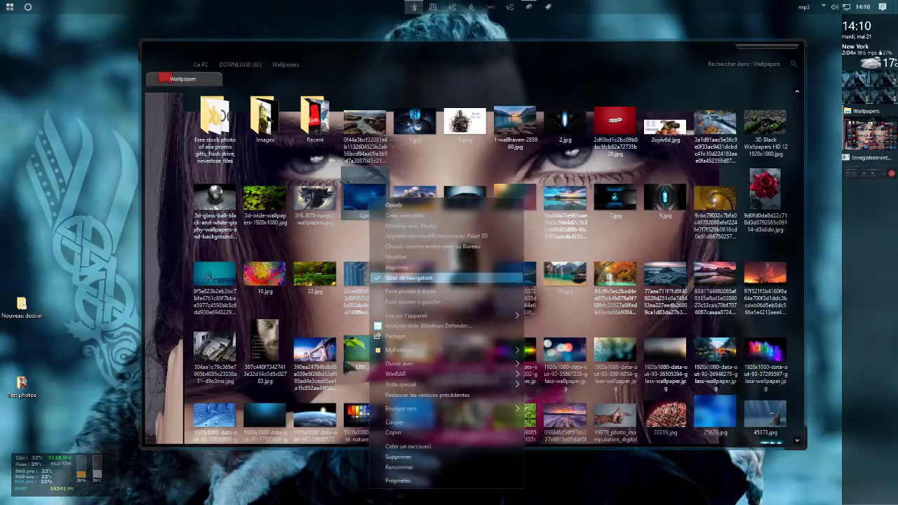
left_click(398, 478)
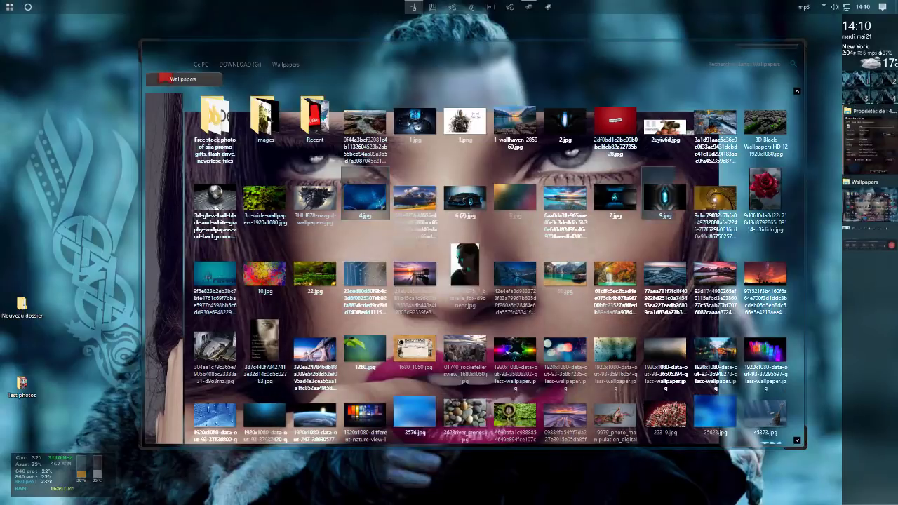
key("super+Home")
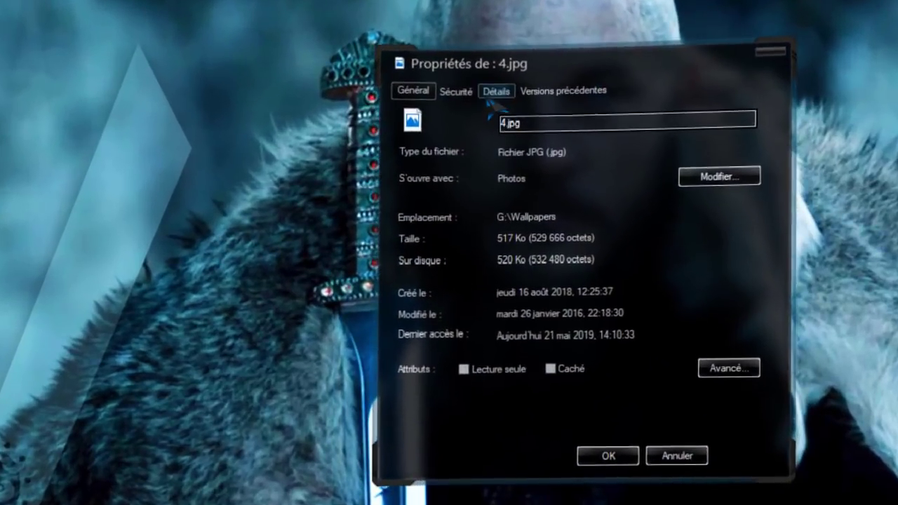
left_click(442, 212)
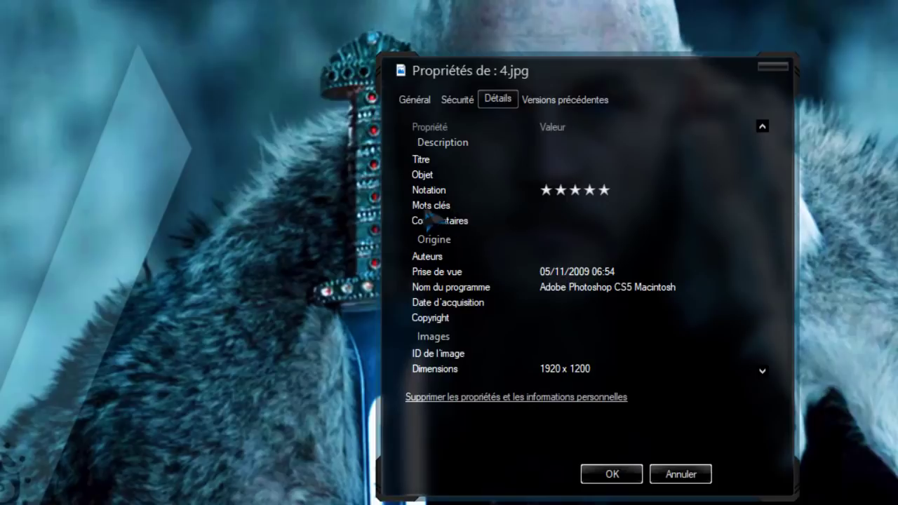
left_click(552, 206)
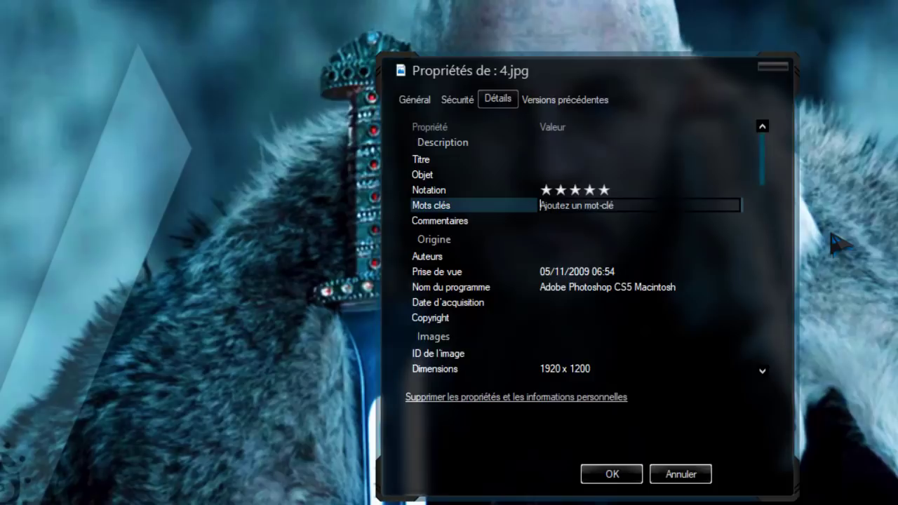
type("pouet;")
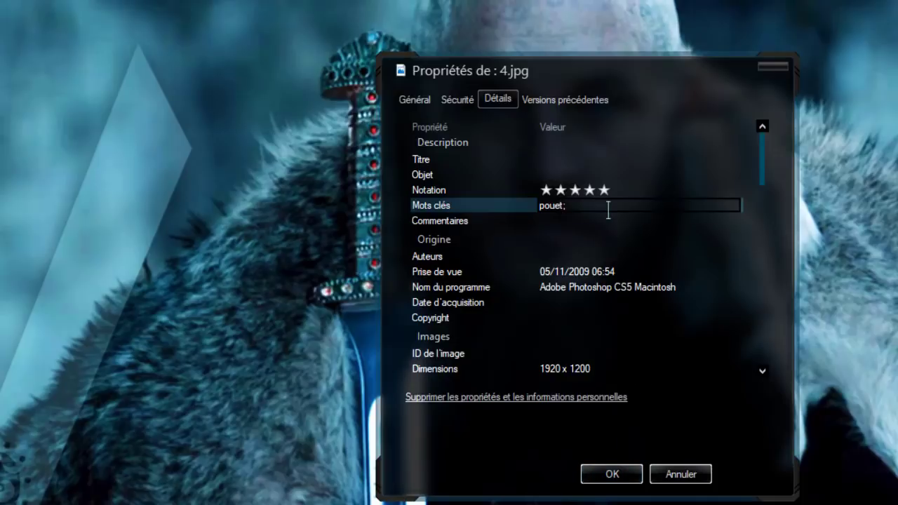
left_click(627, 481)
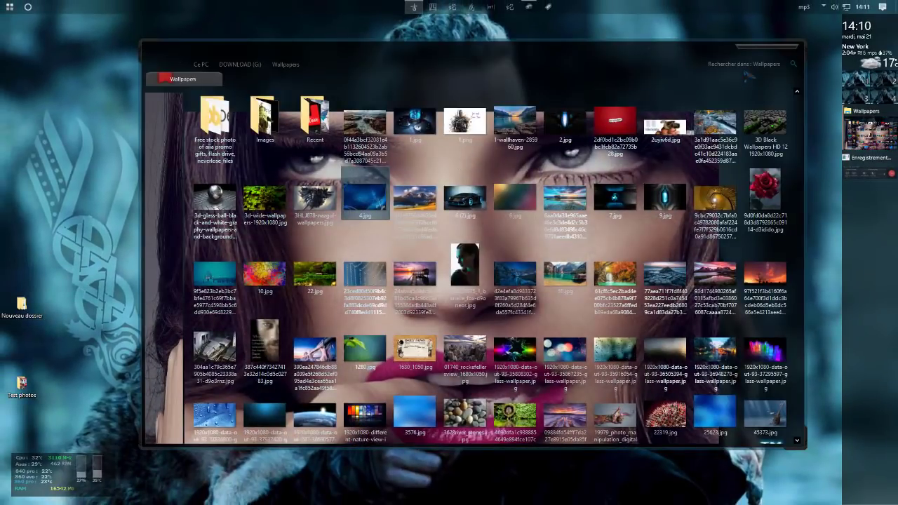
Search the Wallpapers folder for the tag query mots-clés:pouet, inspect the result and close the folder window.
left_click(745, 65)
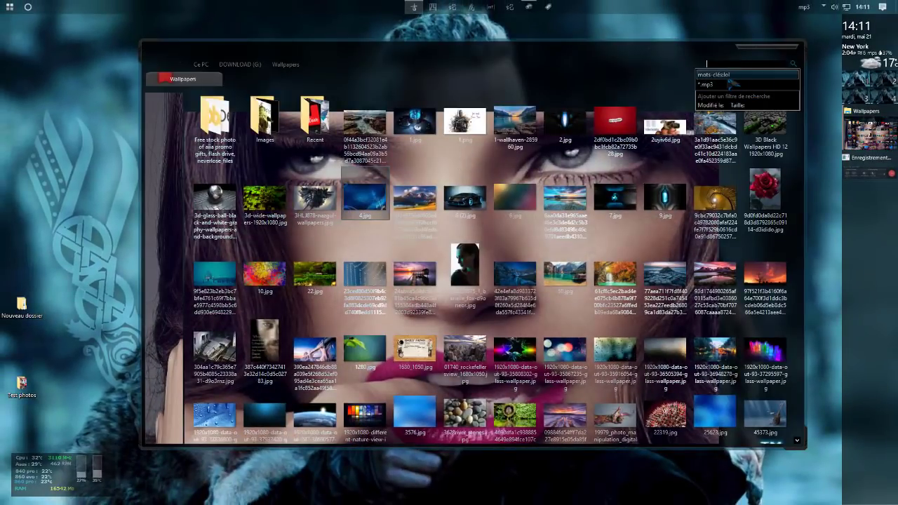
type("m")
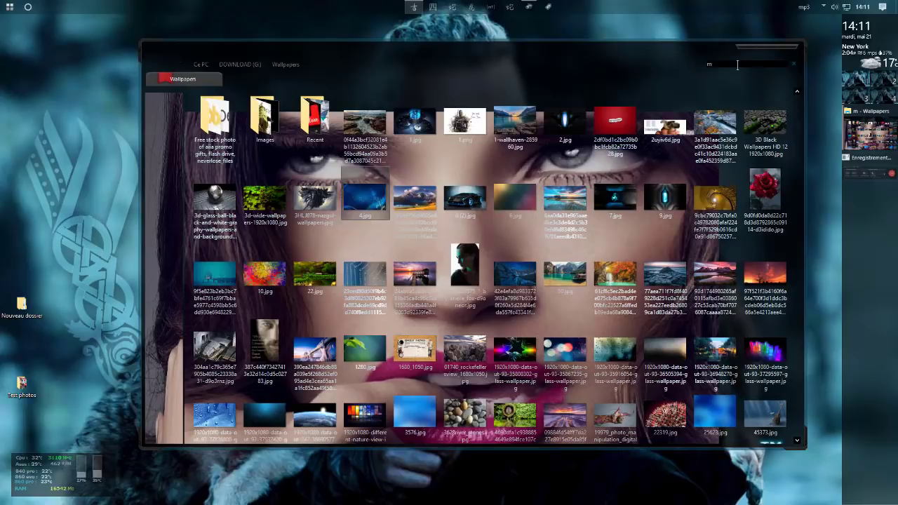
type("ots-clés:")
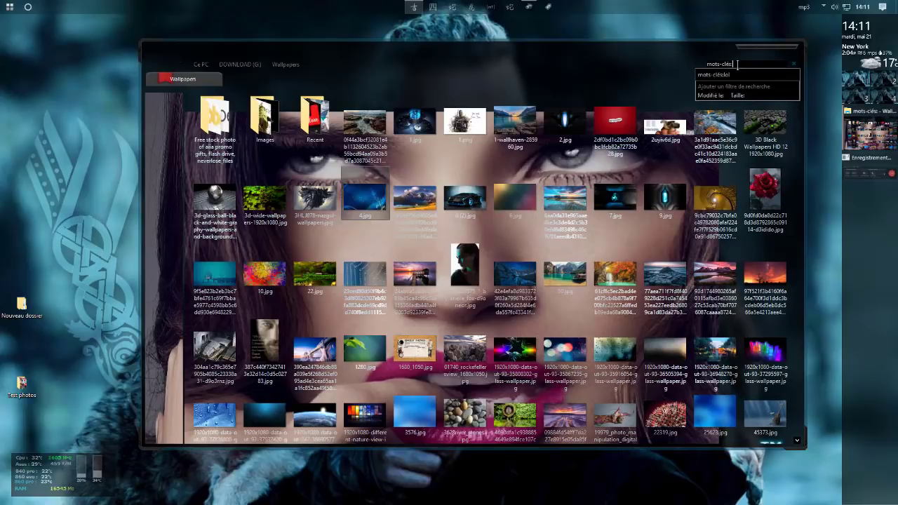
type("pouet")
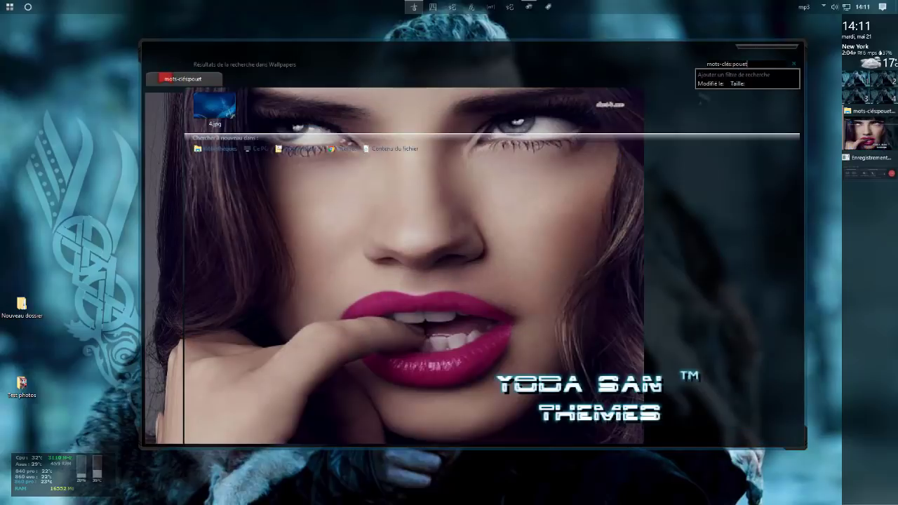
mouse_move(231, 113)
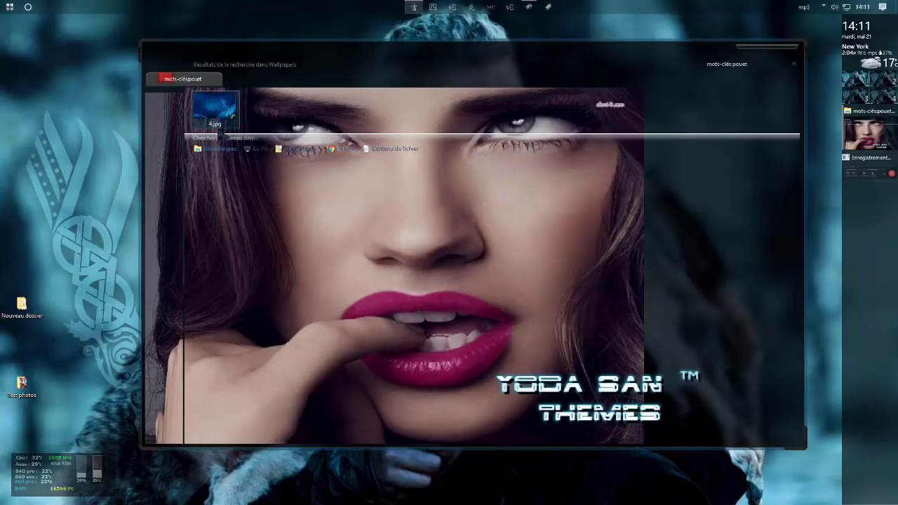
mouse_move(218, 132)
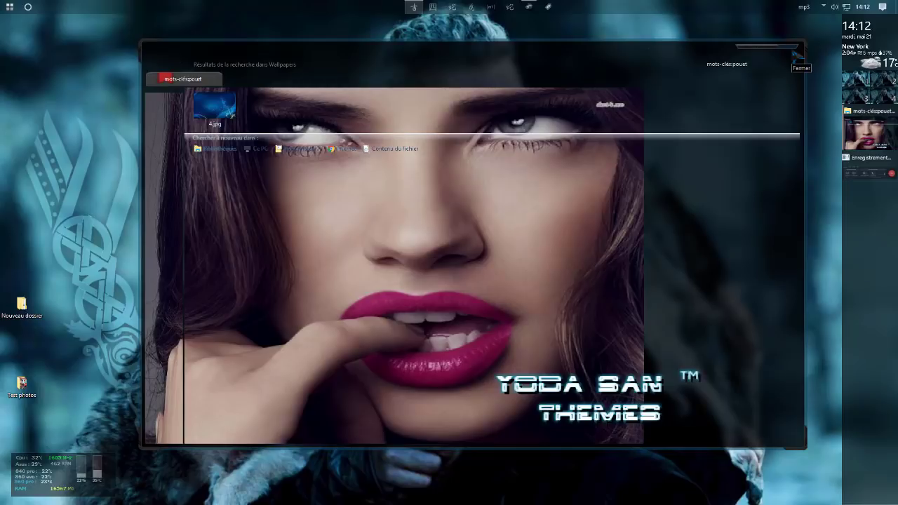
left_click(797, 54)
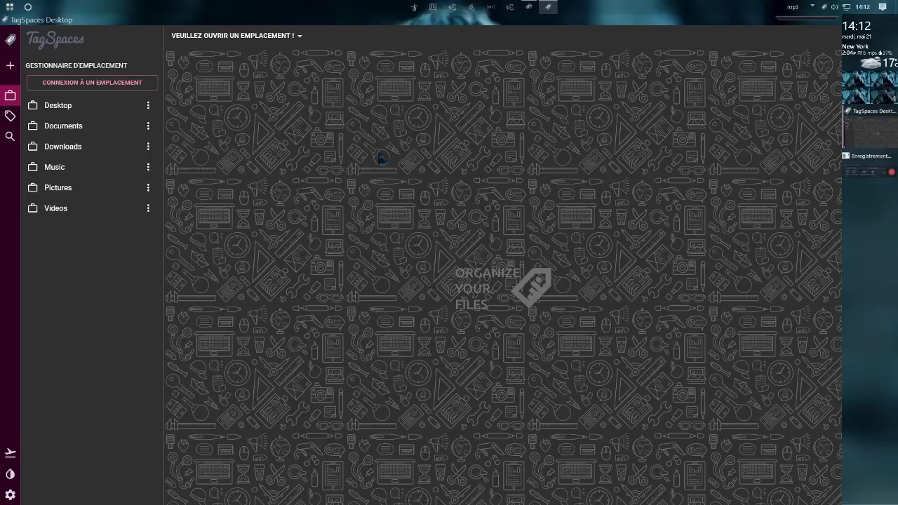
Switch to TagSpaces, try its light theme and return to the dark theme.
left_click(10, 474)
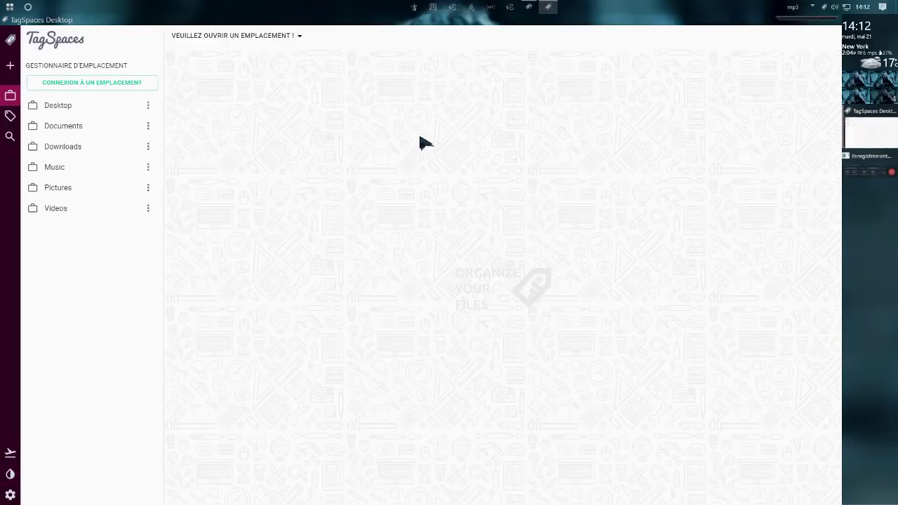
left_click(17, 478)
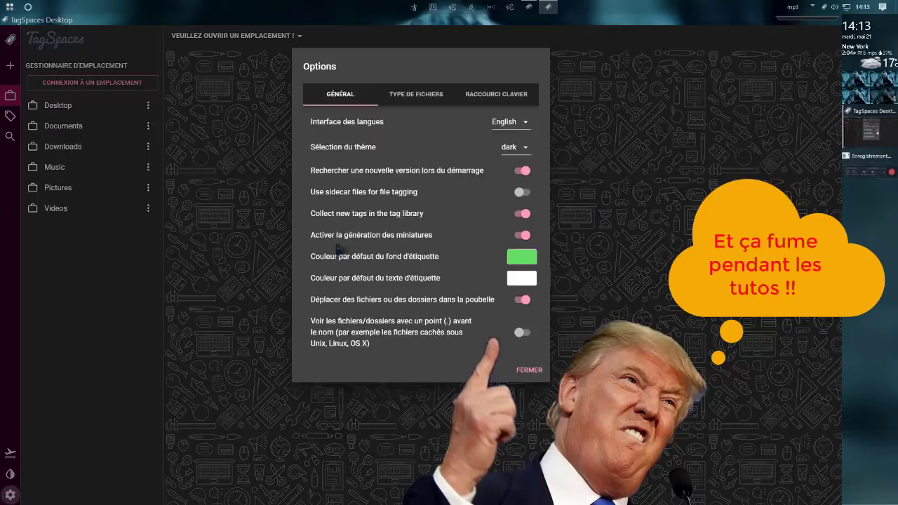
Set the TagSpaces interface language to Français (French) in the options and close them.
left_click(10, 495)
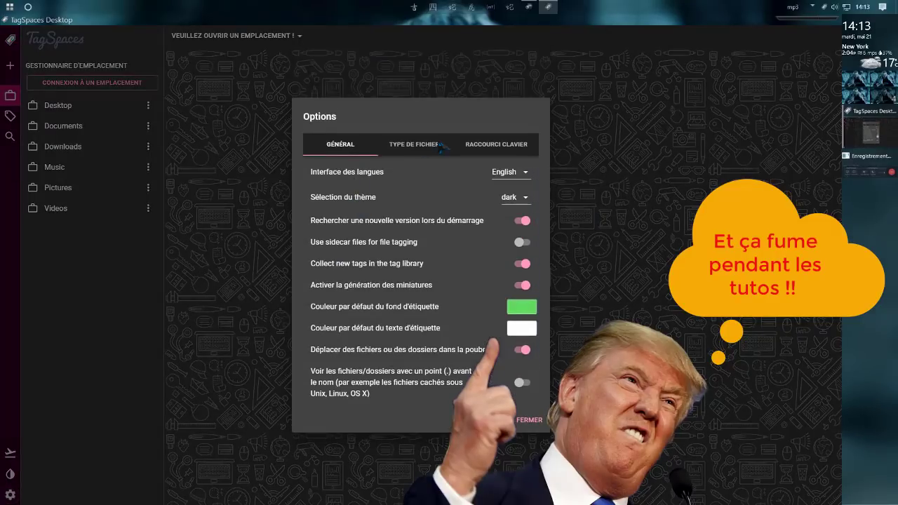
left_click(518, 174)
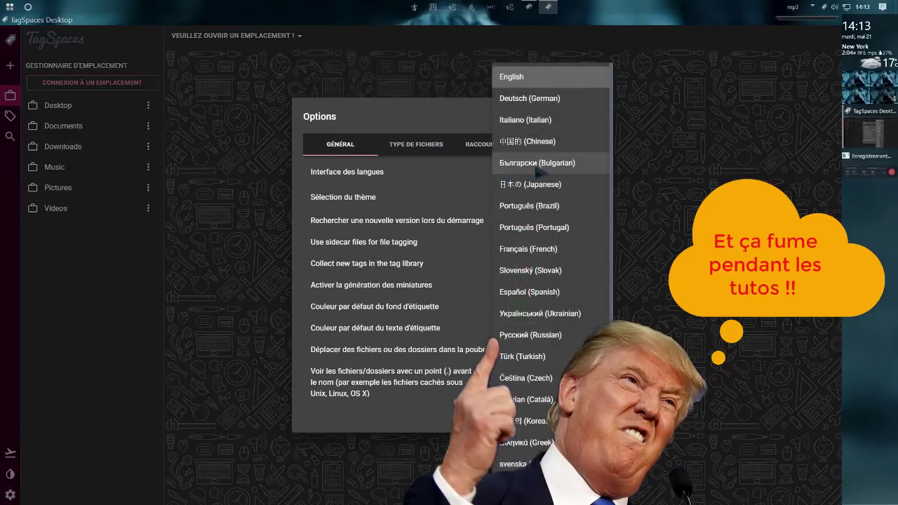
left_click(555, 257)
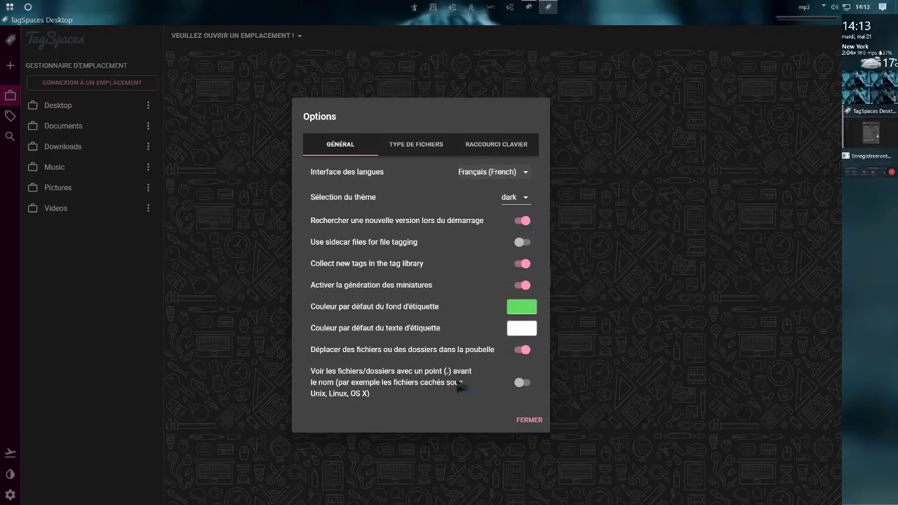
left_click(403, 149)
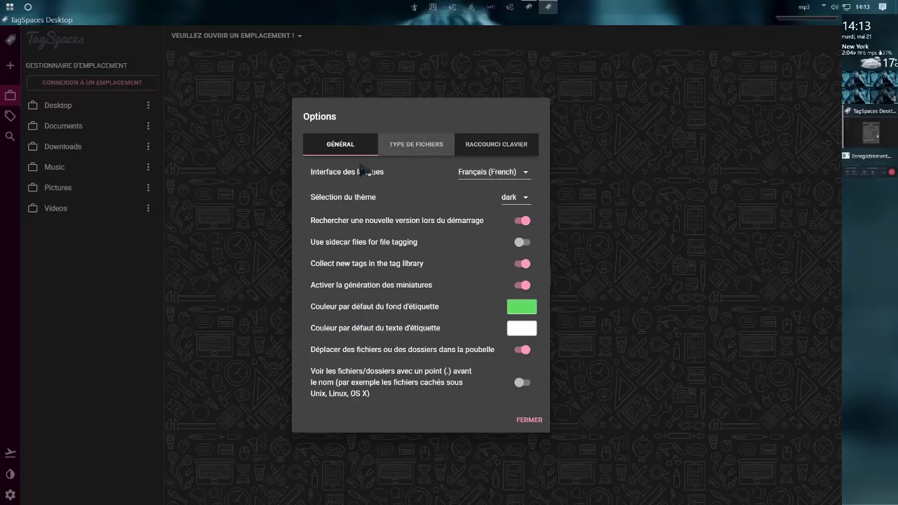
left_click(343, 144)
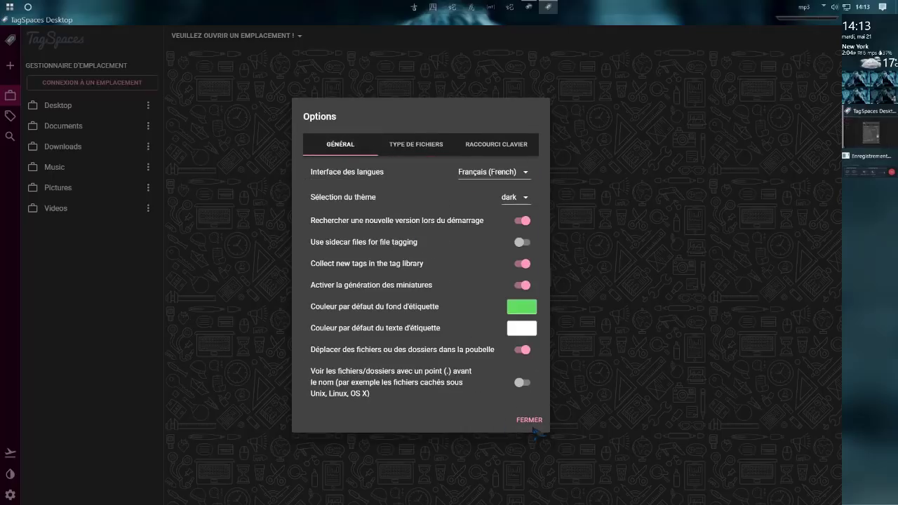
left_click(538, 420)
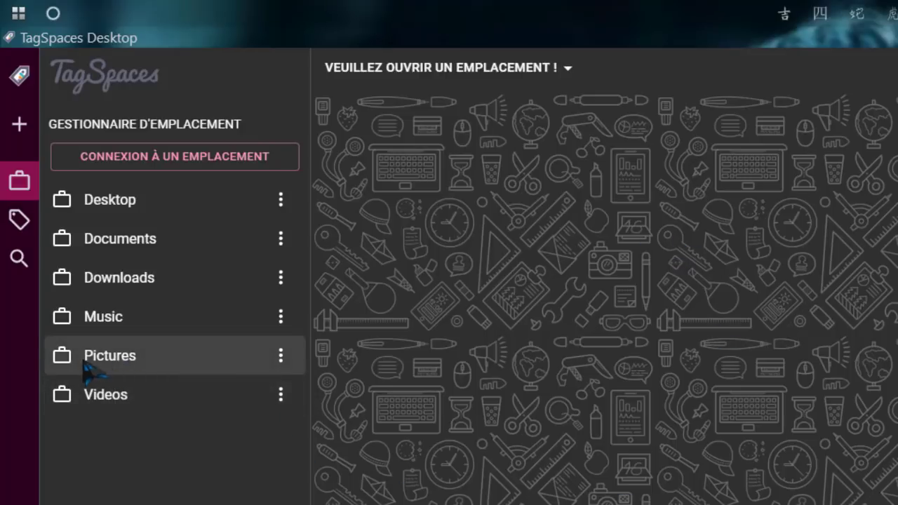
View the edit settings of the Pictures location, including its folder path, and cancel without changes.
left_click(282, 357)
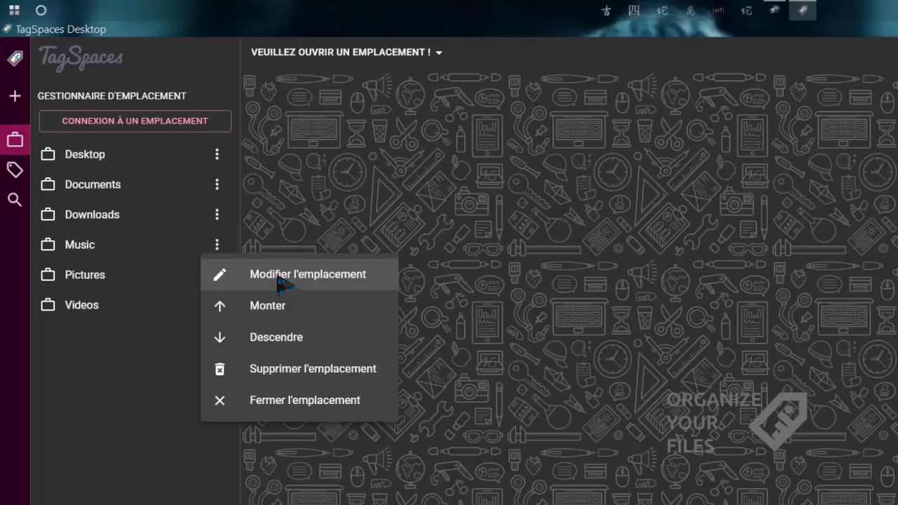
left_click(279, 282)
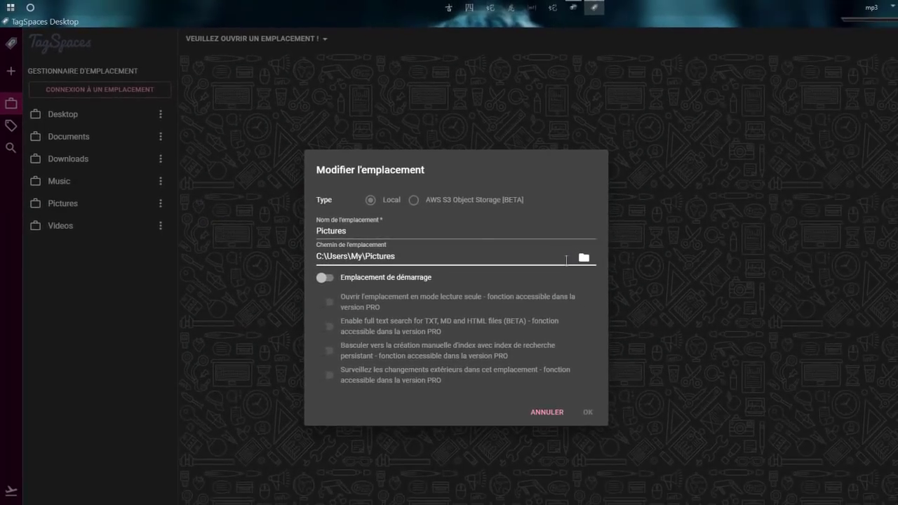
left_click(447, 313)
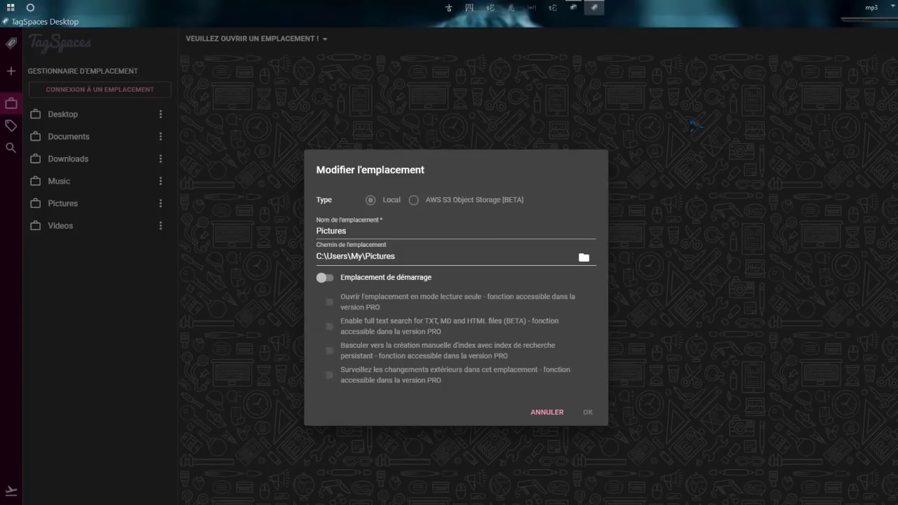
left_click(547, 412)
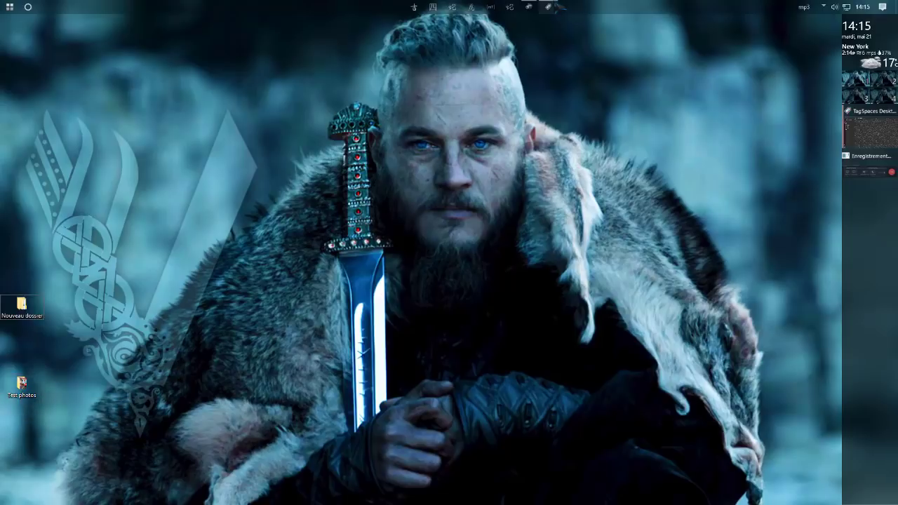
Switch back to TagSpaces and connect the Test photos folder from the desktop (Bureau) as a new location.
left_click(548, 6)
left_click(99, 82)
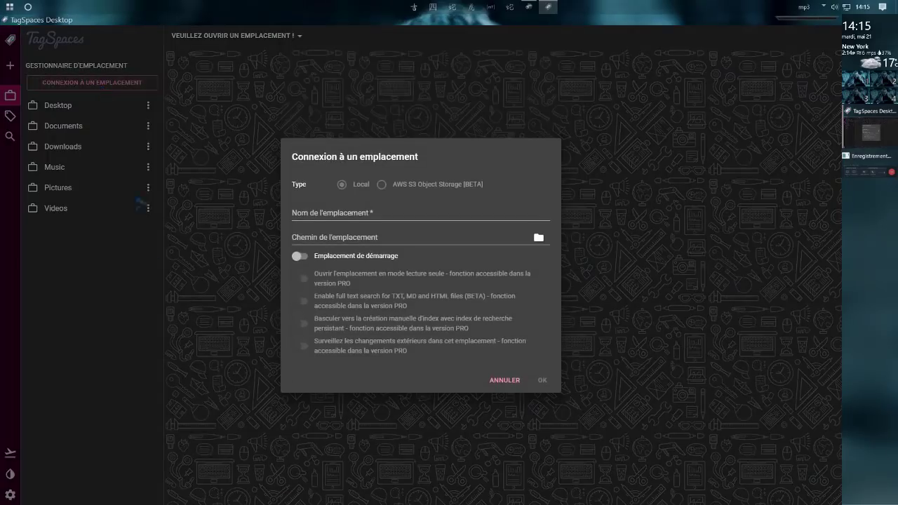
left_click(539, 238)
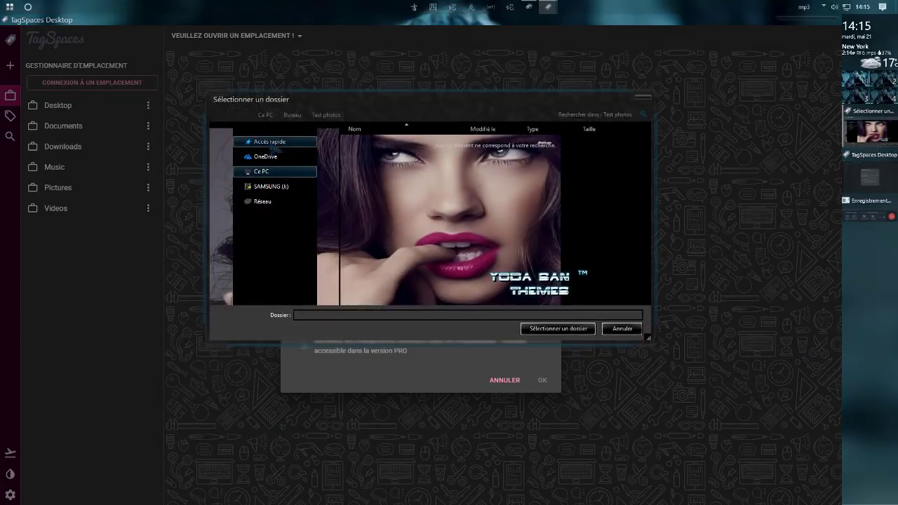
left_click(275, 142)
double_click(370, 153)
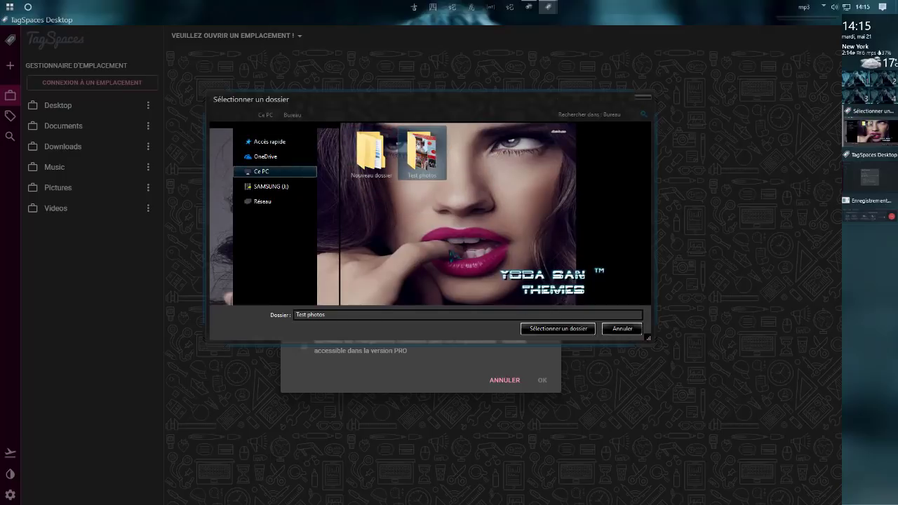
left_click(560, 329)
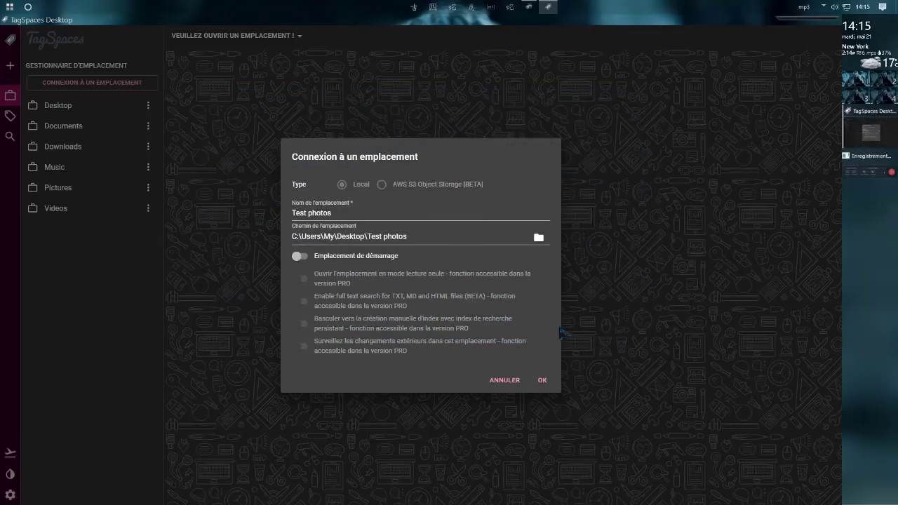
left_click(543, 382)
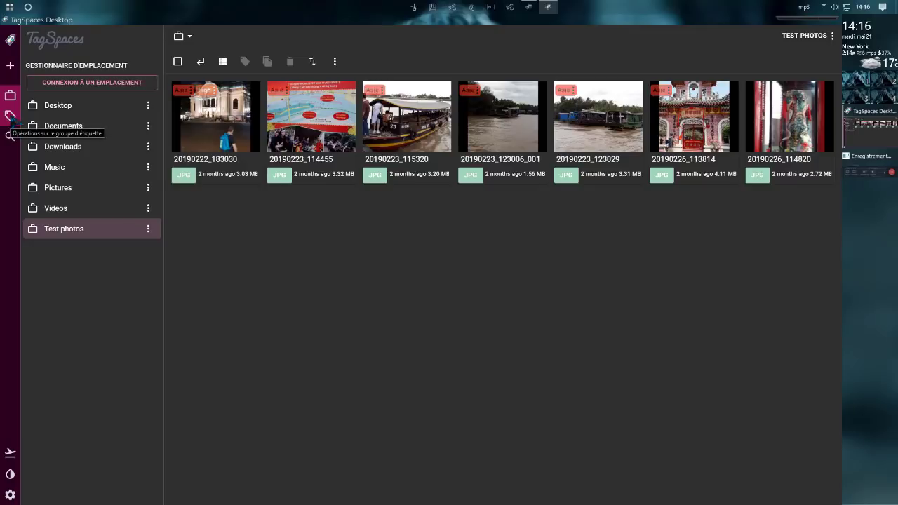
Delete the Asie tag from the Voyage group in the tag library.
left_click(10, 116)
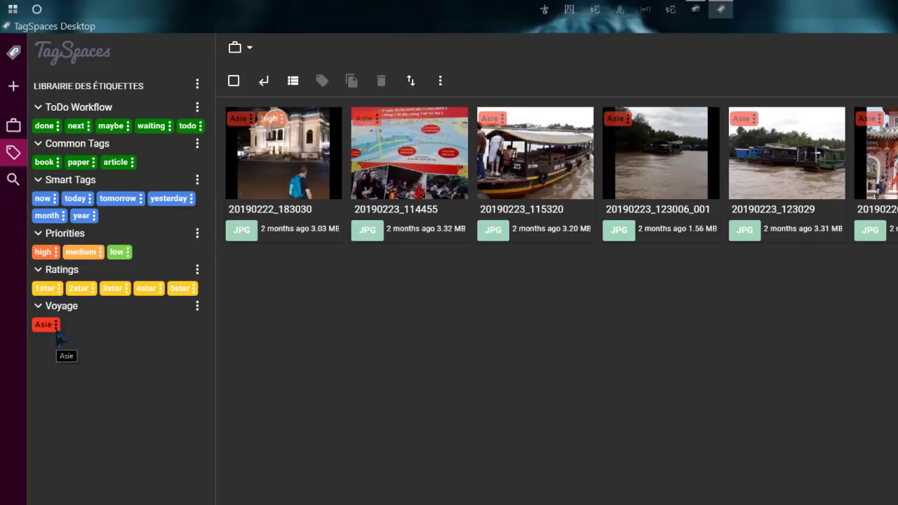
left_click(56, 327)
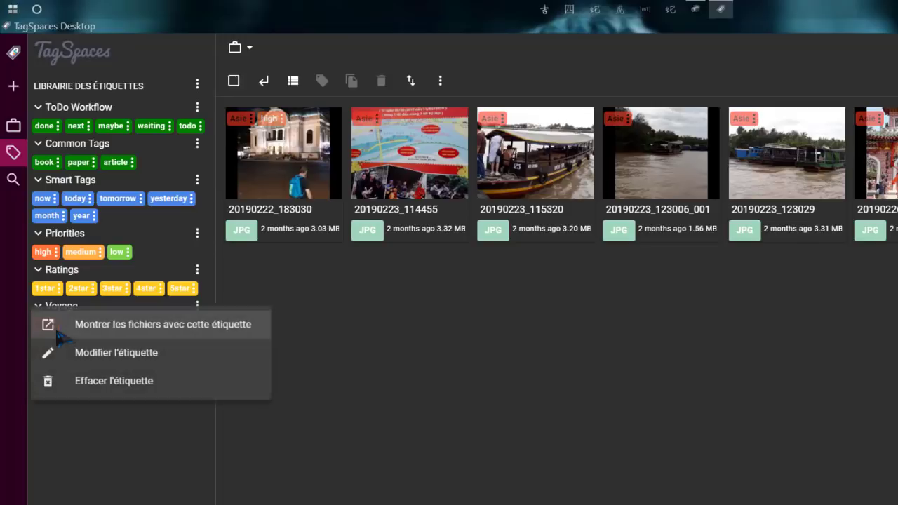
left_click(121, 385)
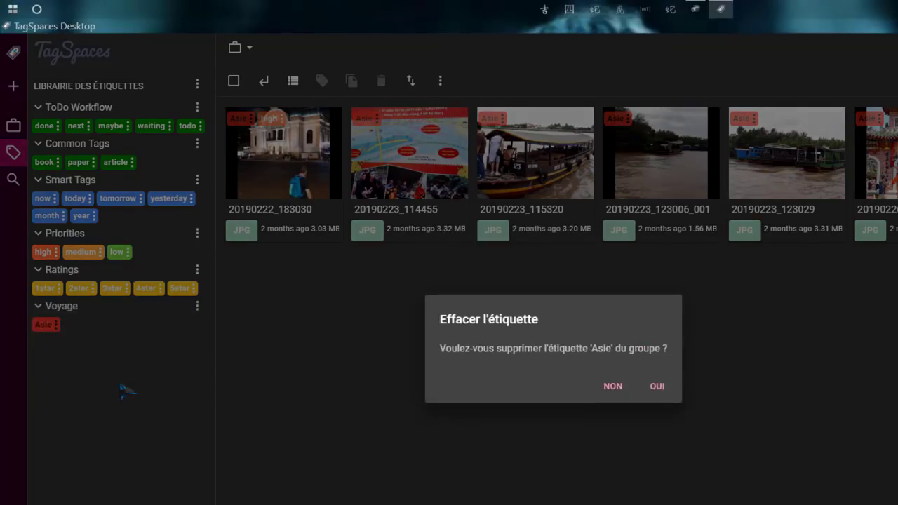
left_click(658, 387)
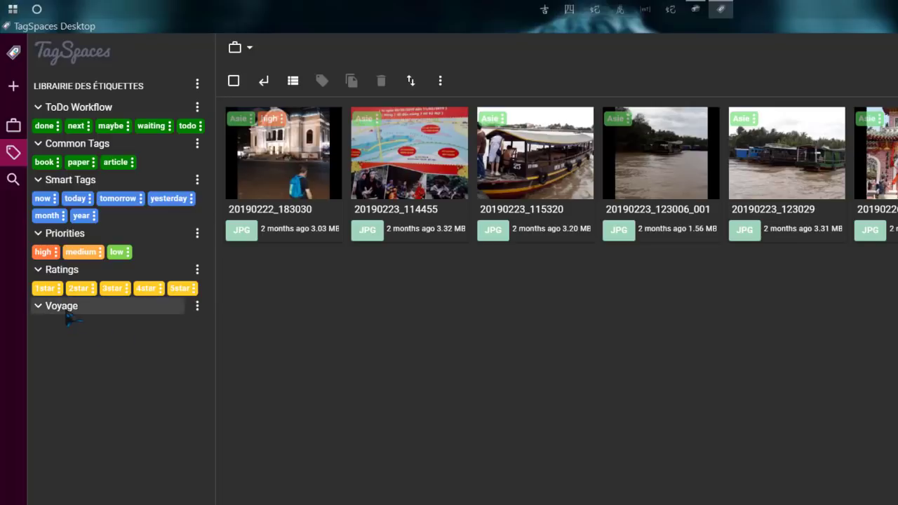
left_click(197, 308)
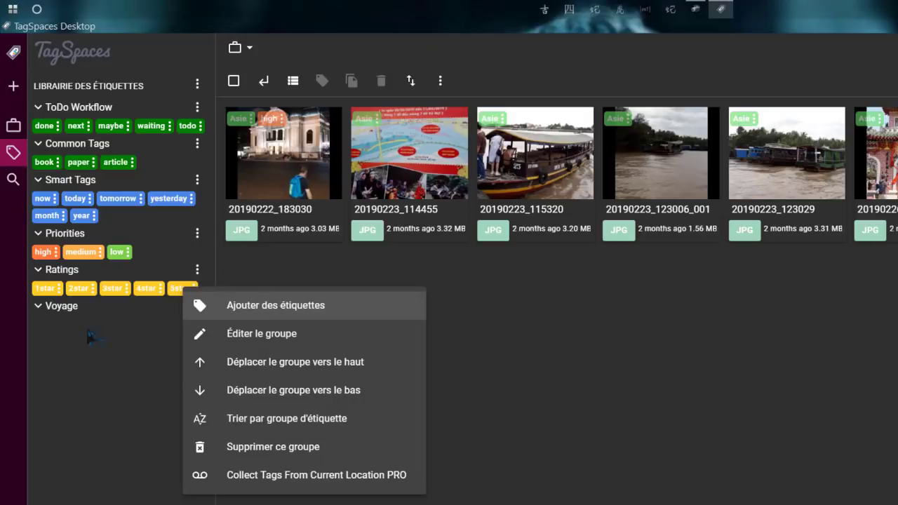
left_click(77, 373)
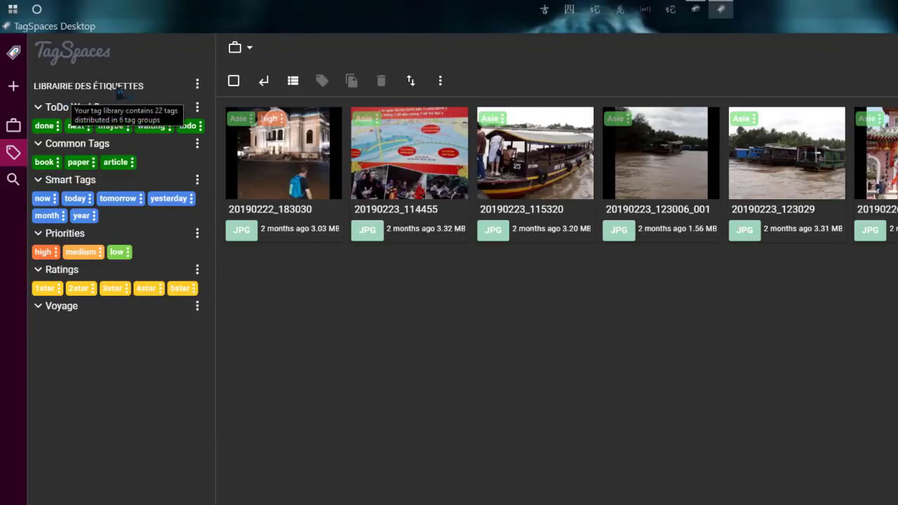
left_click(203, 88)
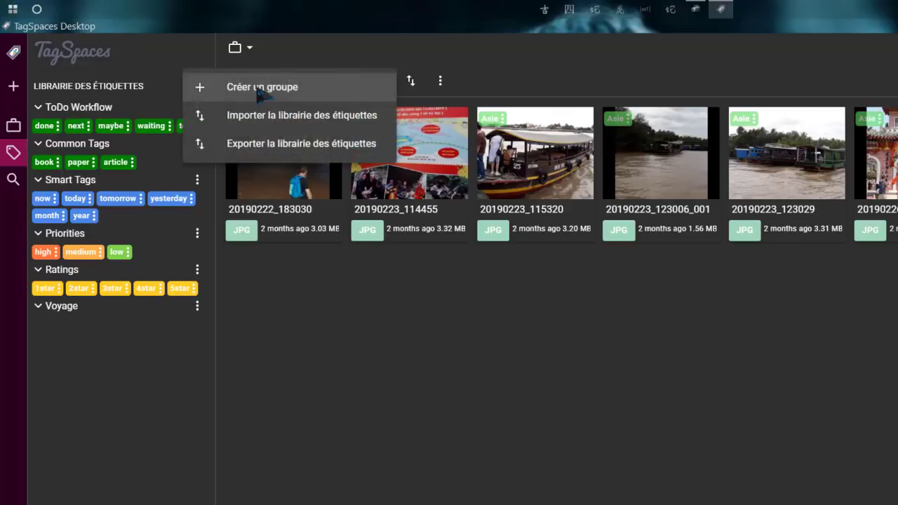
left_click(290, 373)
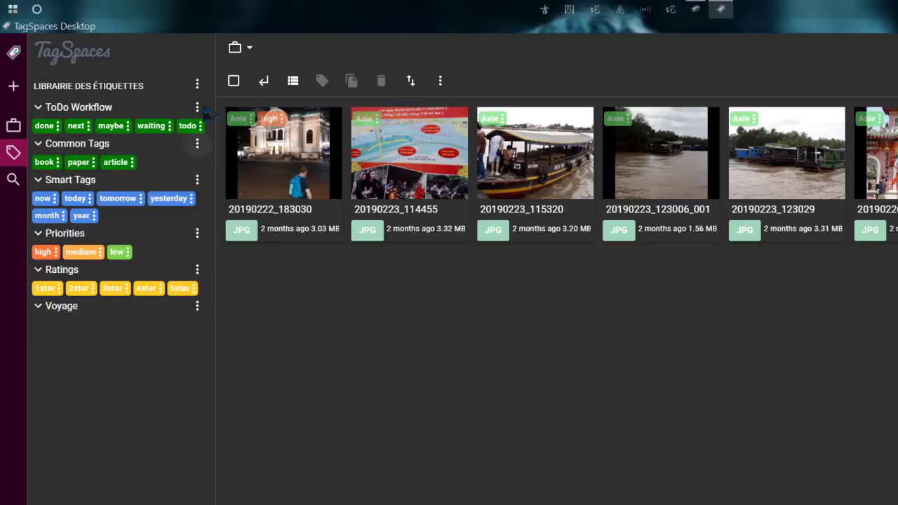
Create a tag group named Famille with black default text and a dark green default background.
left_click(197, 86)
left_click(240, 94)
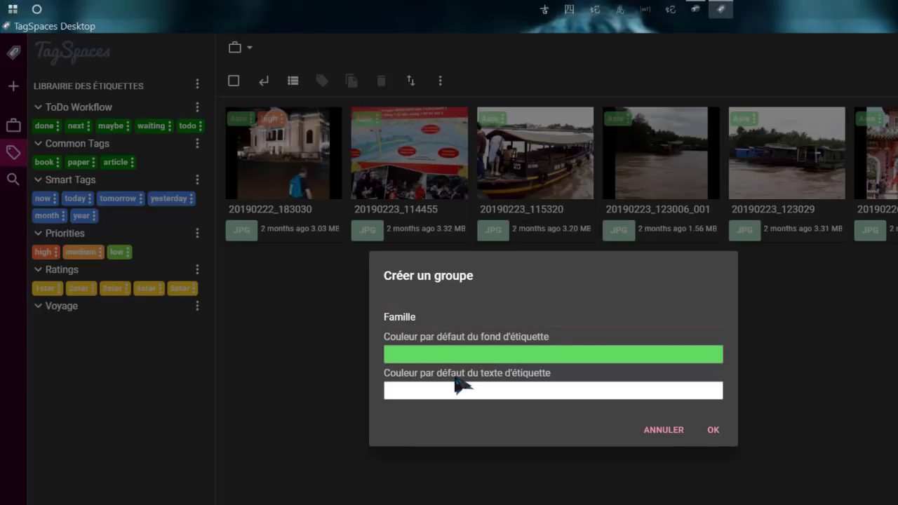
left_click(548, 397)
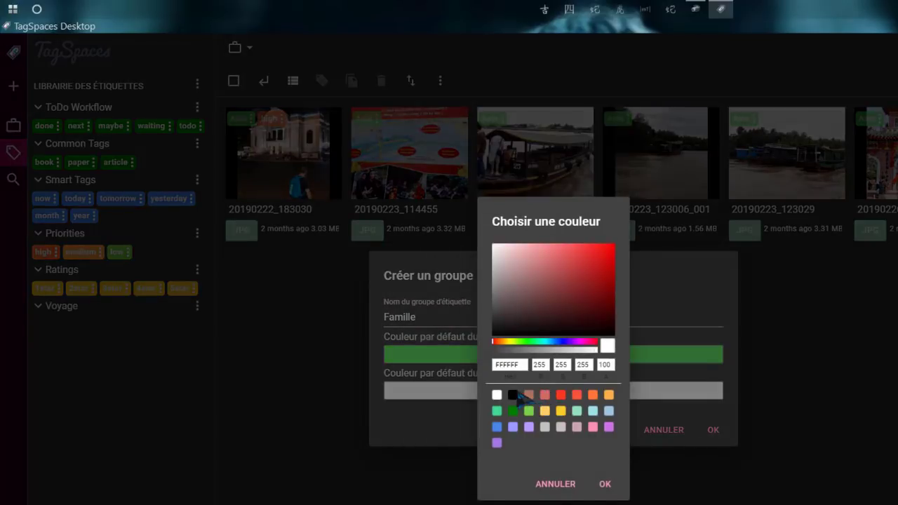
left_click(514, 395)
left_click(604, 484)
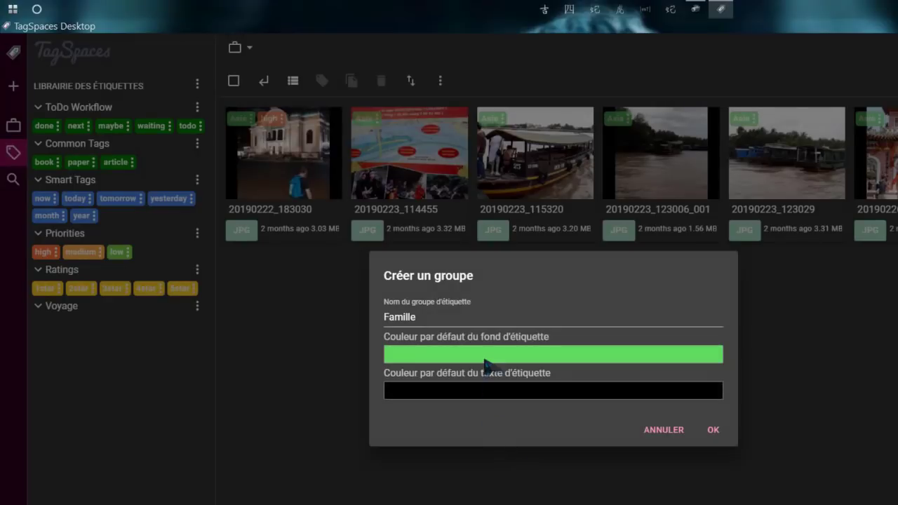
left_click(489, 362)
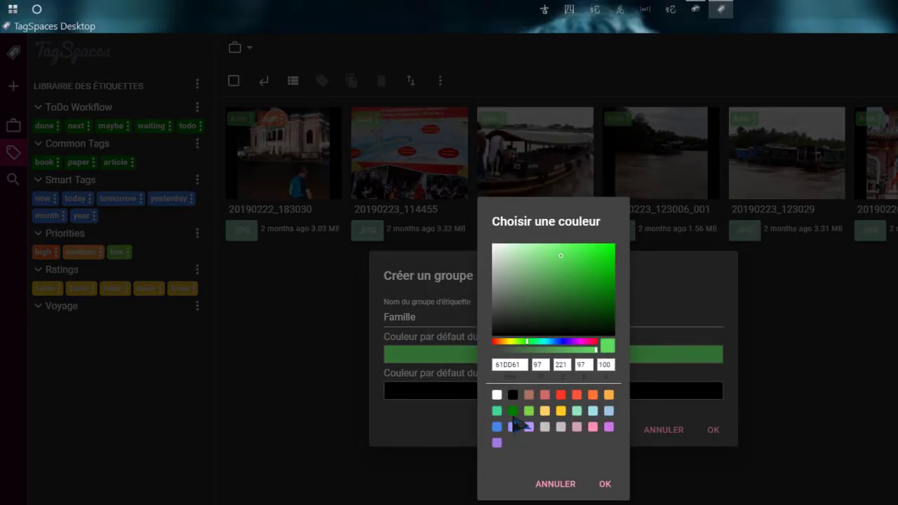
left_click(512, 411)
left_click(605, 484)
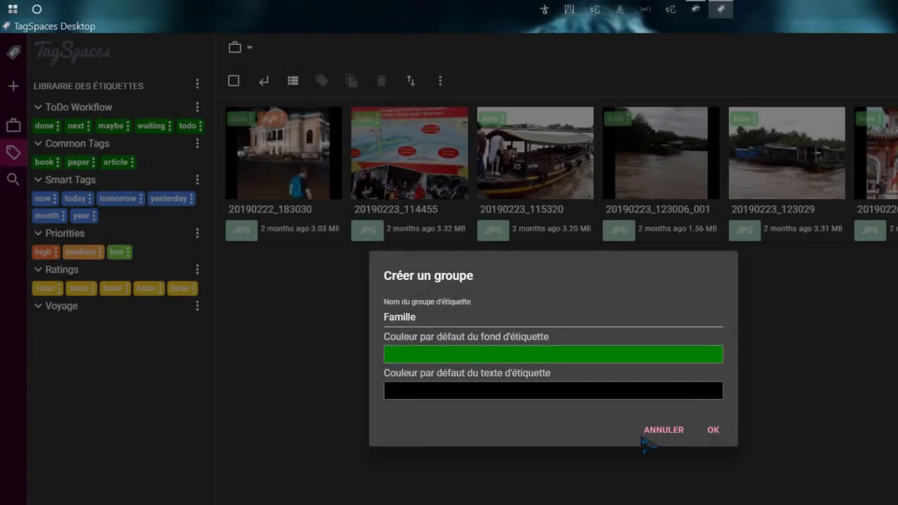
left_click(712, 429)
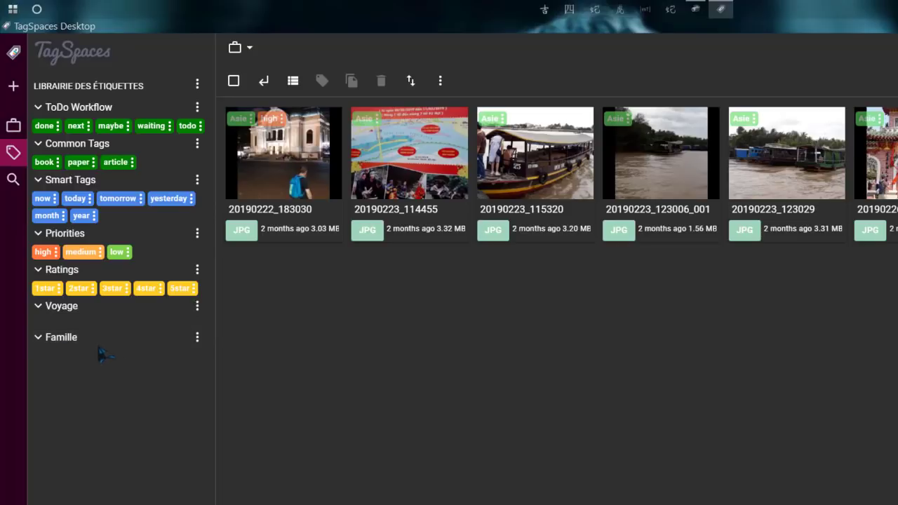
Add a tag named amis to the Famille group.
left_click(197, 337)
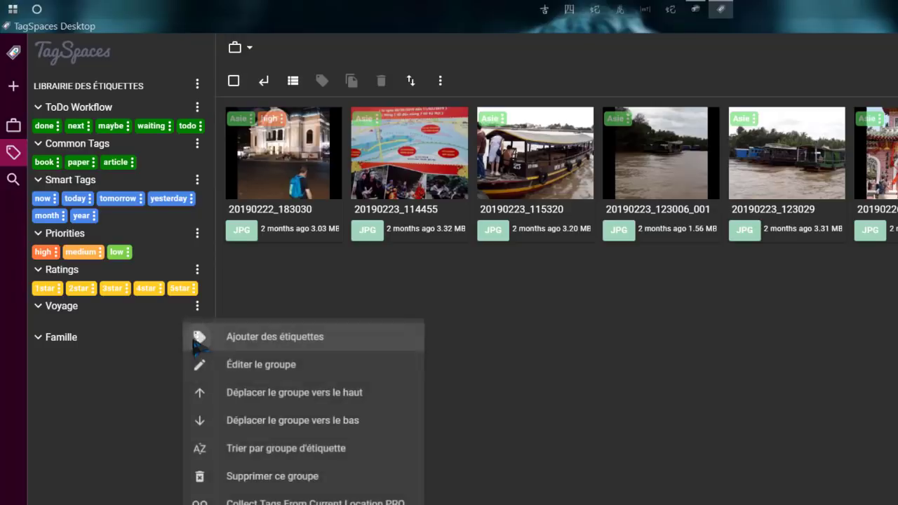
left_click(265, 337)
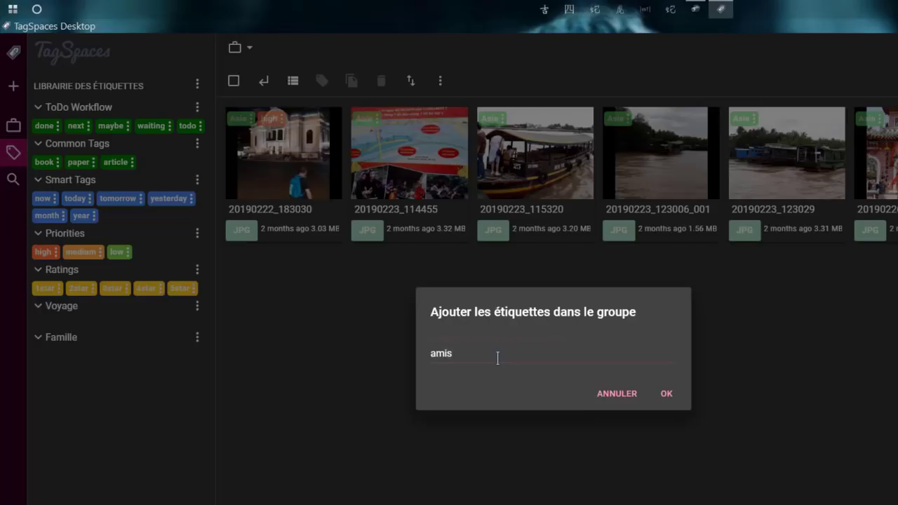
left_click(665, 395)
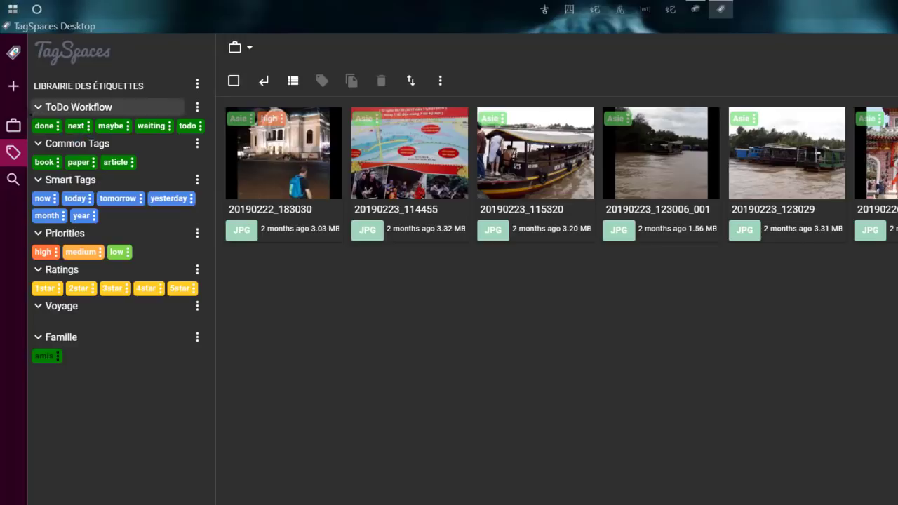
Open photo 20190222_183030 in the Test photos location and apply the amis tag from the tag library to it.
left_click(13, 125)
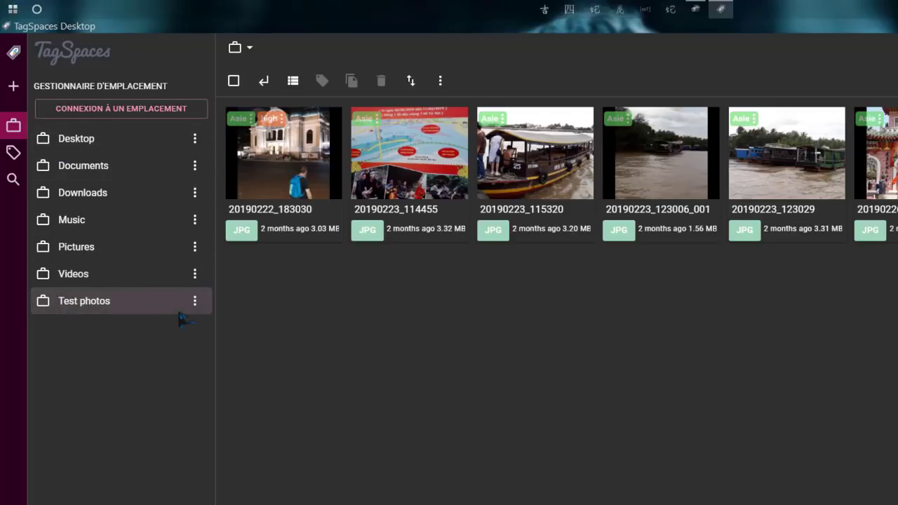
left_click(115, 306)
left_click(14, 154)
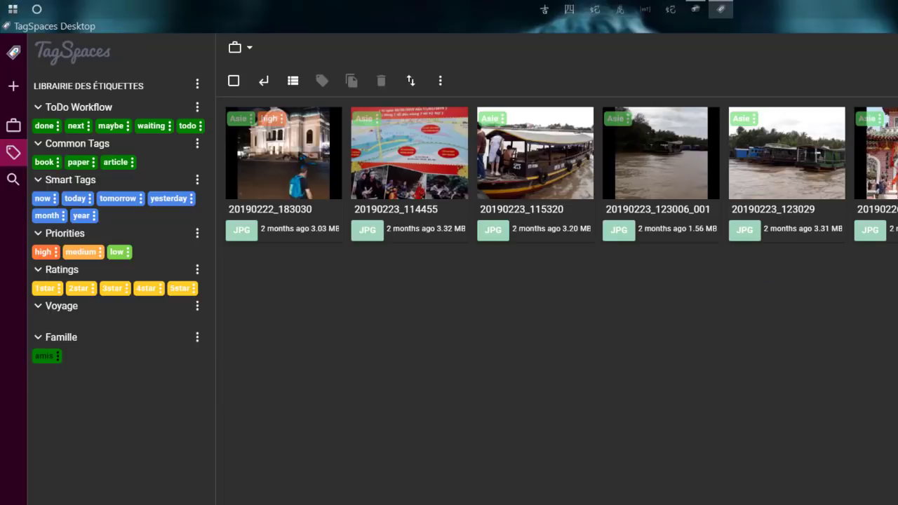
left_click(303, 158)
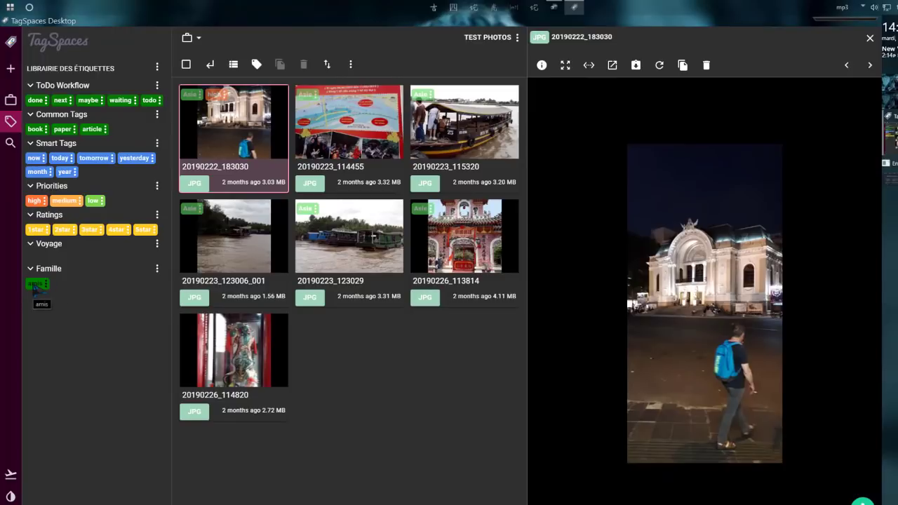
left_click_drag(33, 287, 250, 98)
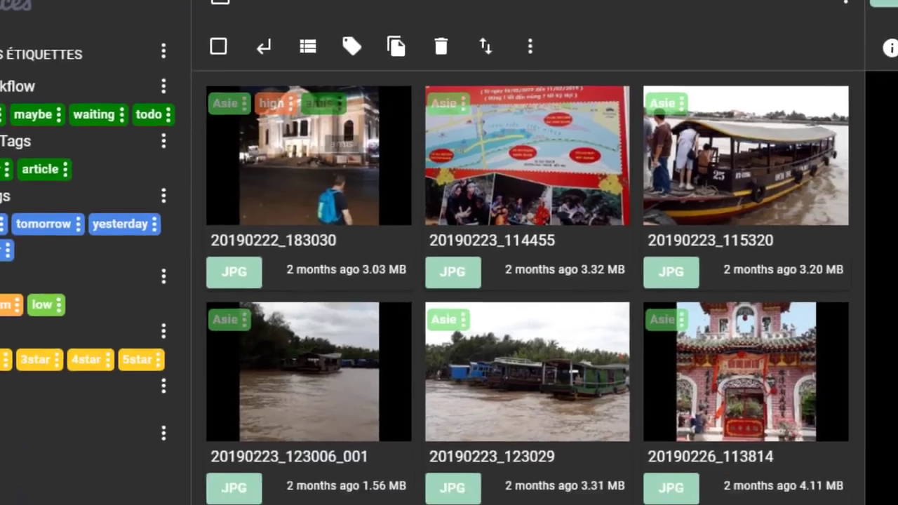
left_click(337, 204)
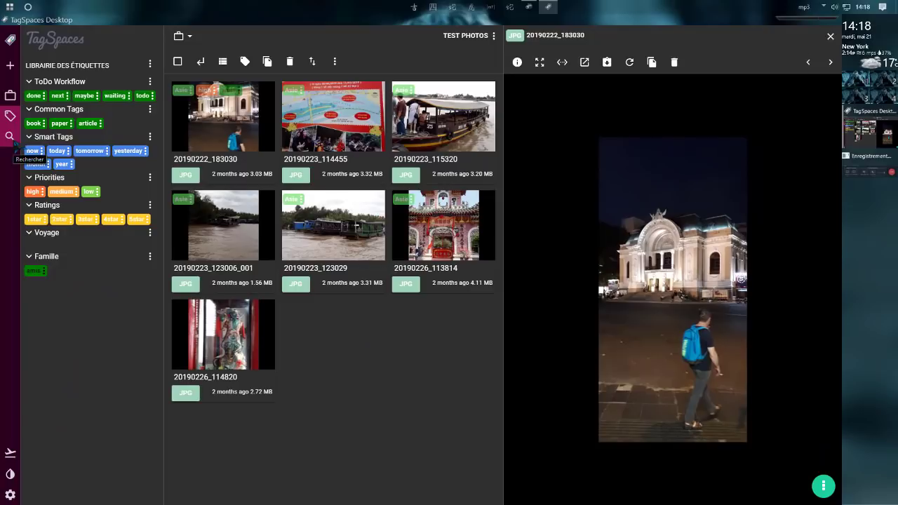
Search the Desktop location for files that must contain the tag amis, and return to the location list.
left_click(10, 136)
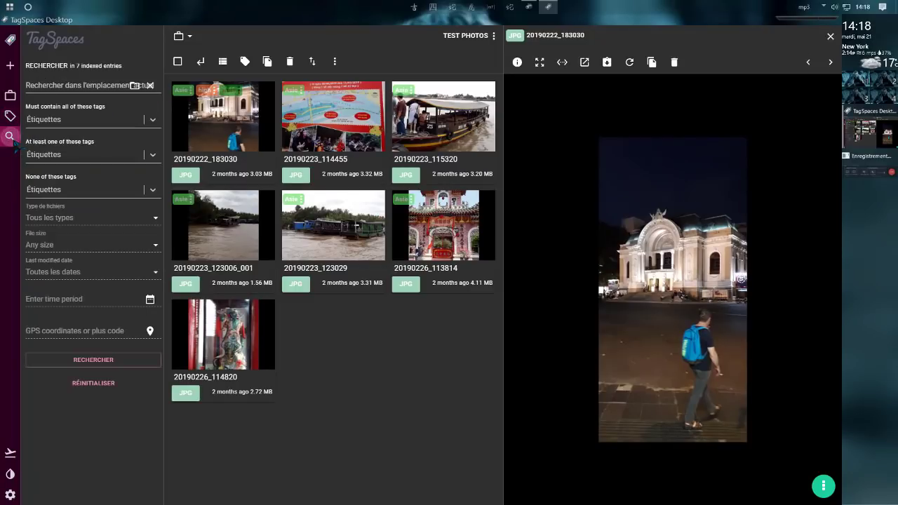
left_click(9, 95)
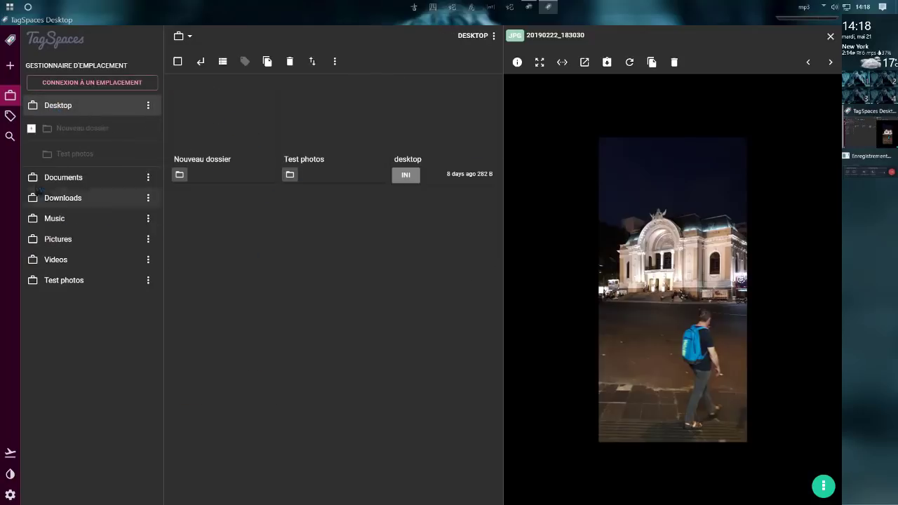
left_click(10, 136)
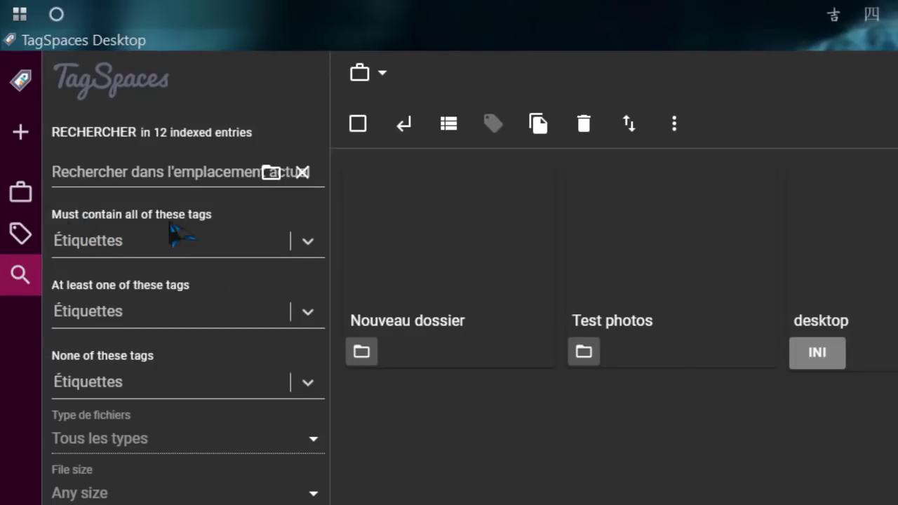
left_click(315, 253)
scroll(277, 344, "down", 2)
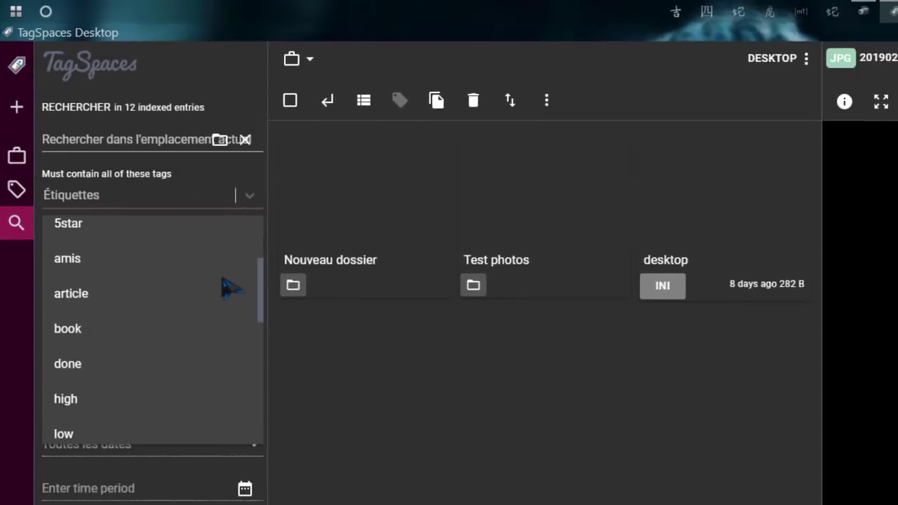
scroll(274, 350, "up", 1)
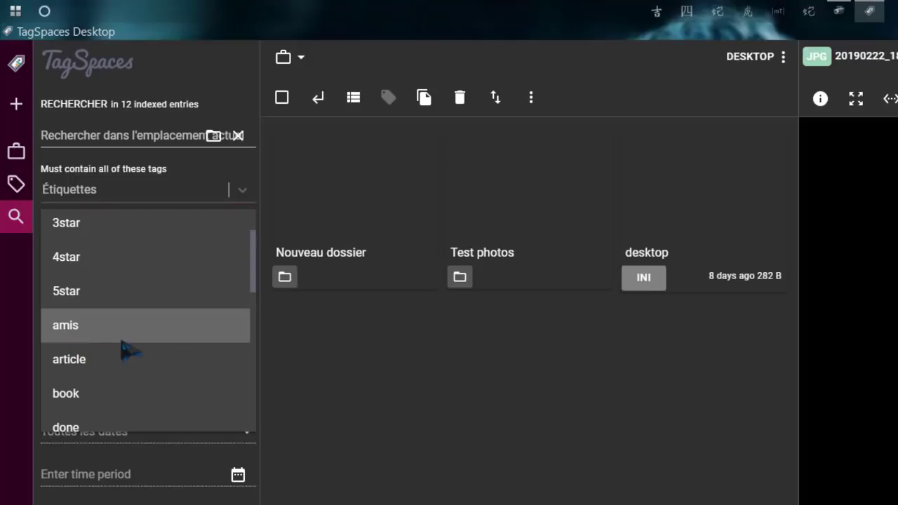
left_click(67, 335)
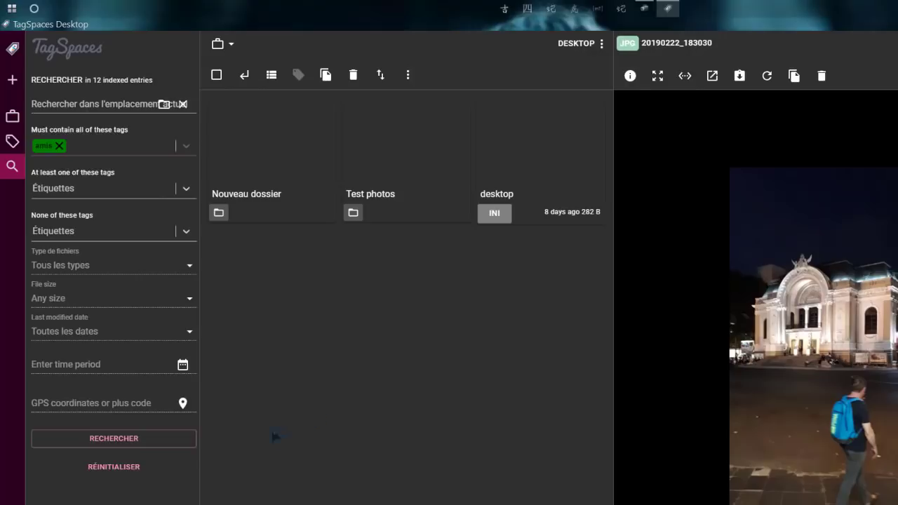
left_click(132, 442)
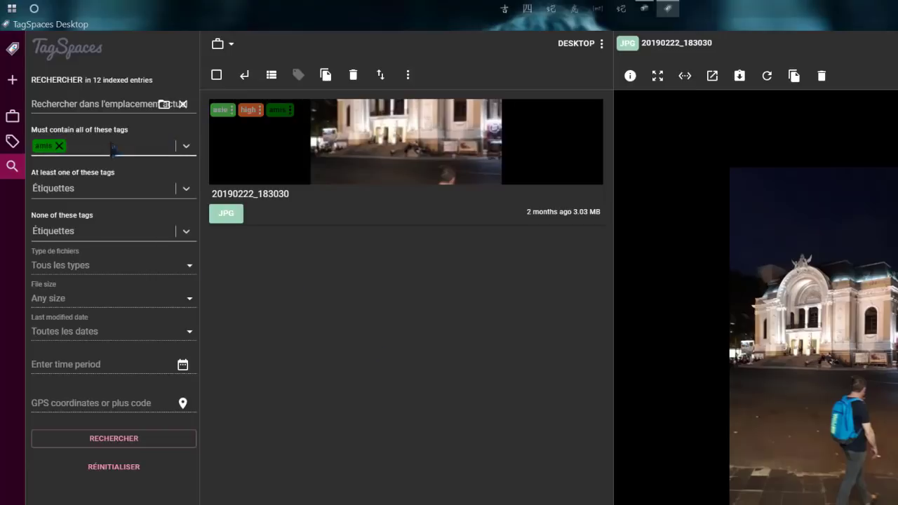
left_click(21, 120)
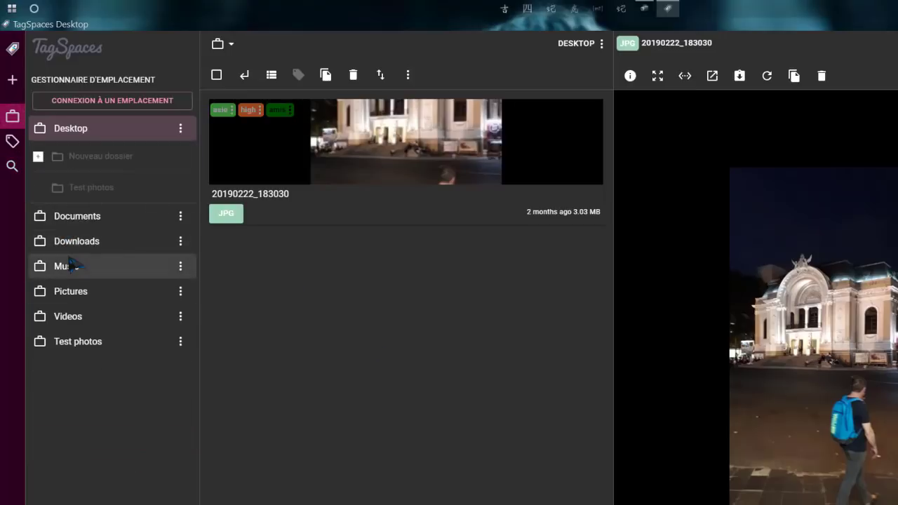
Open the Test photos location and apply the amis tag from the tag library to all of its photos at once.
left_click(84, 342)
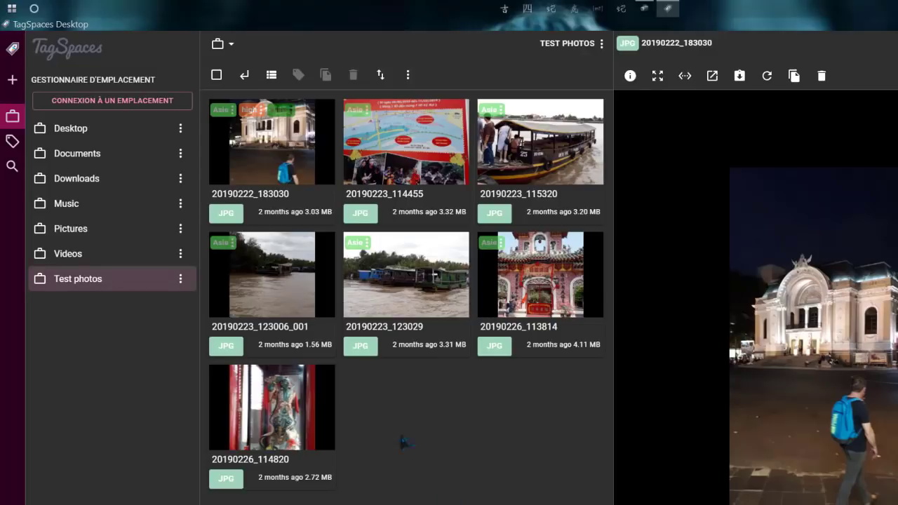
left_click(253, 143)
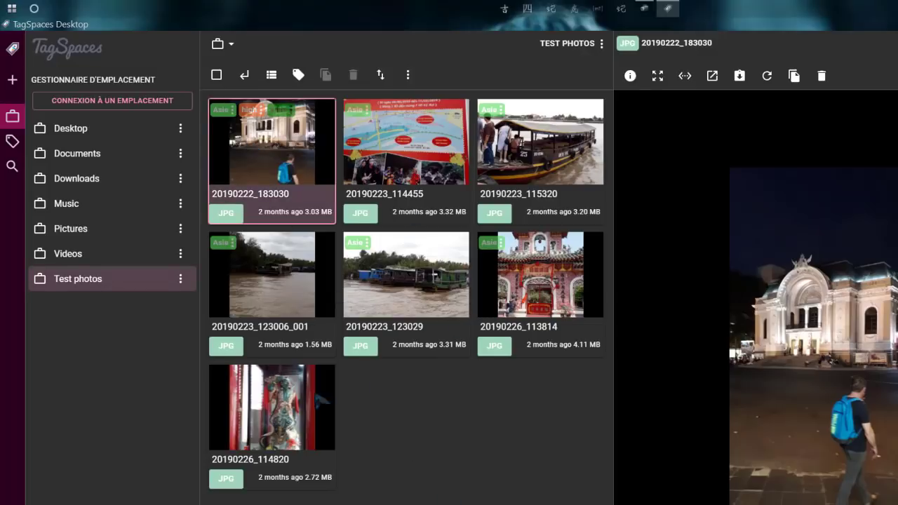
key("ctrl+a")
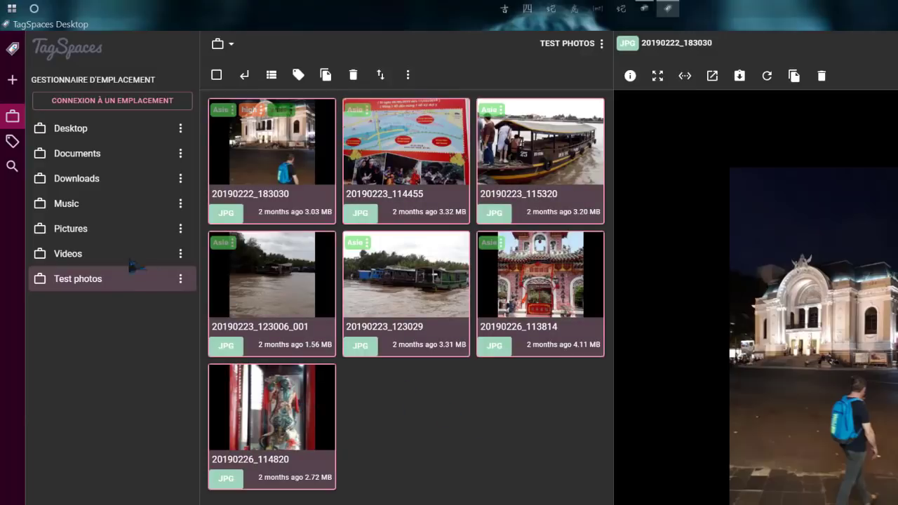
left_click(12, 141)
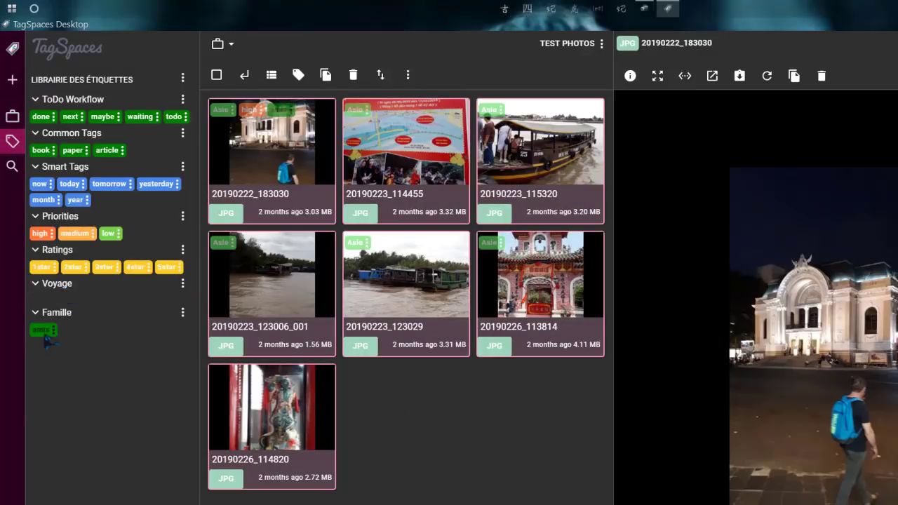
left_click_drag(45, 335, 290, 244)
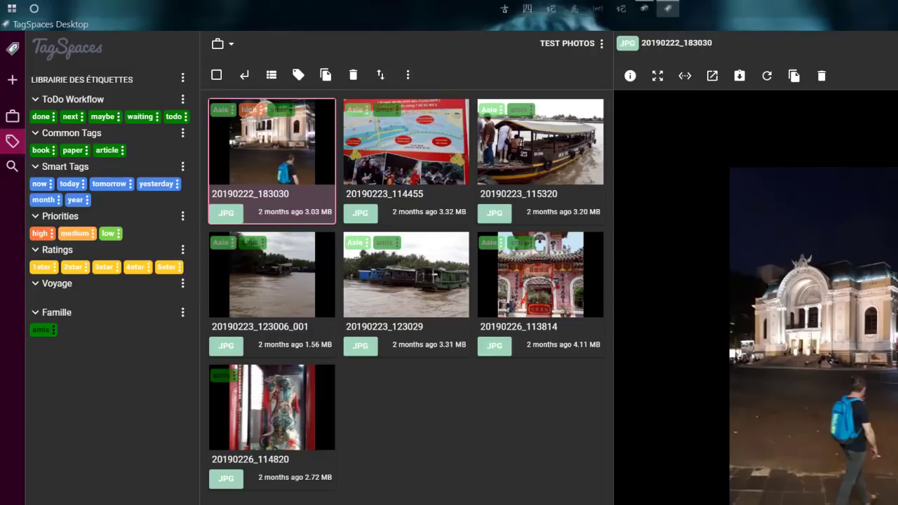
key("super+d")
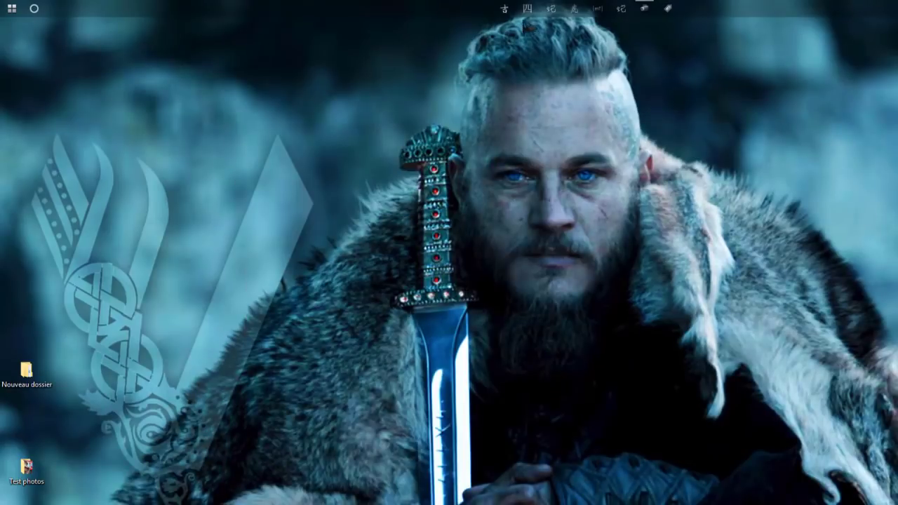
key("super+e")
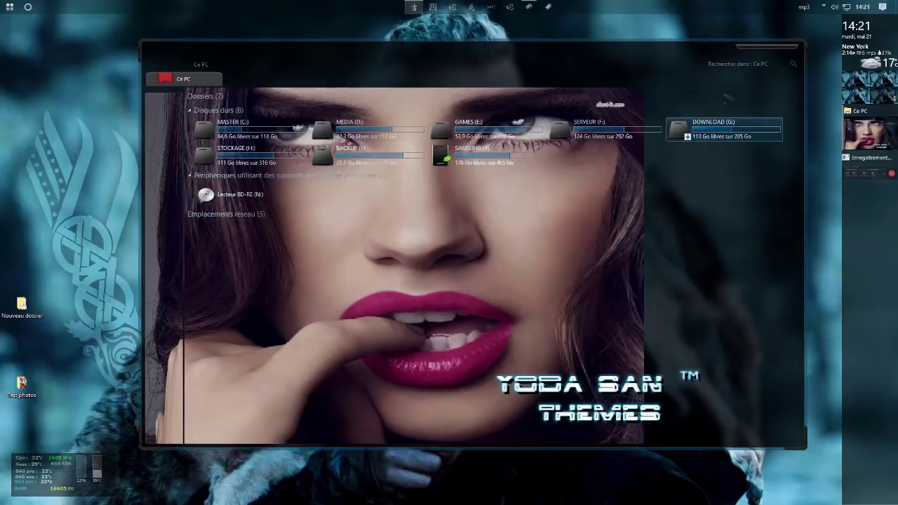
left_click(745, 58)
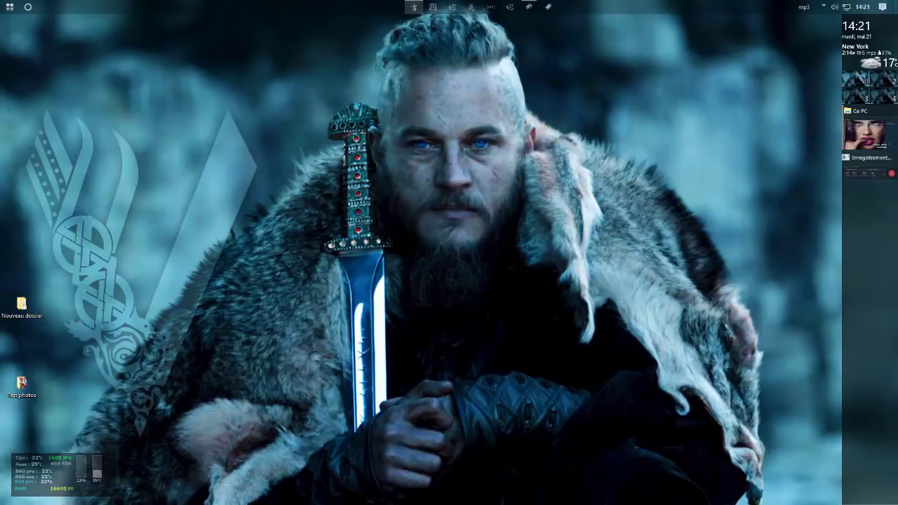
Switch to Chrome and search Google for filemetadata manager.
key("super+e")
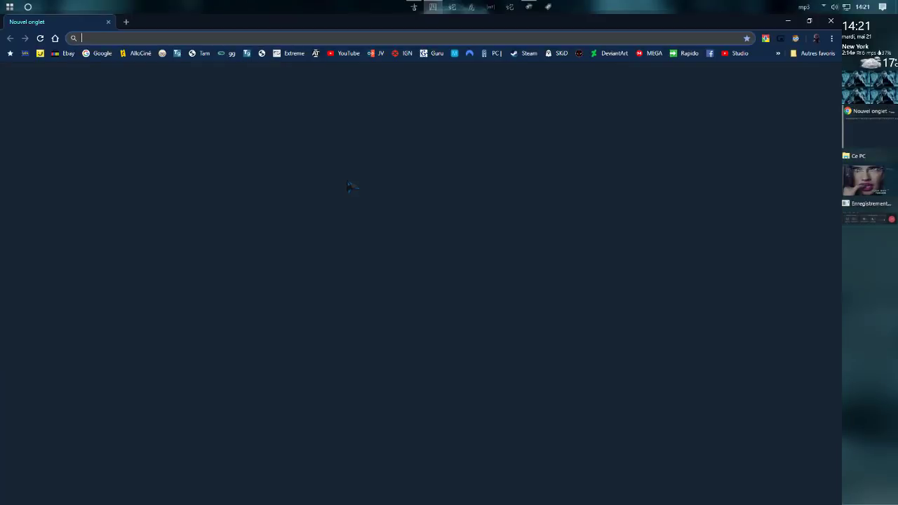
left_click(357, 205)
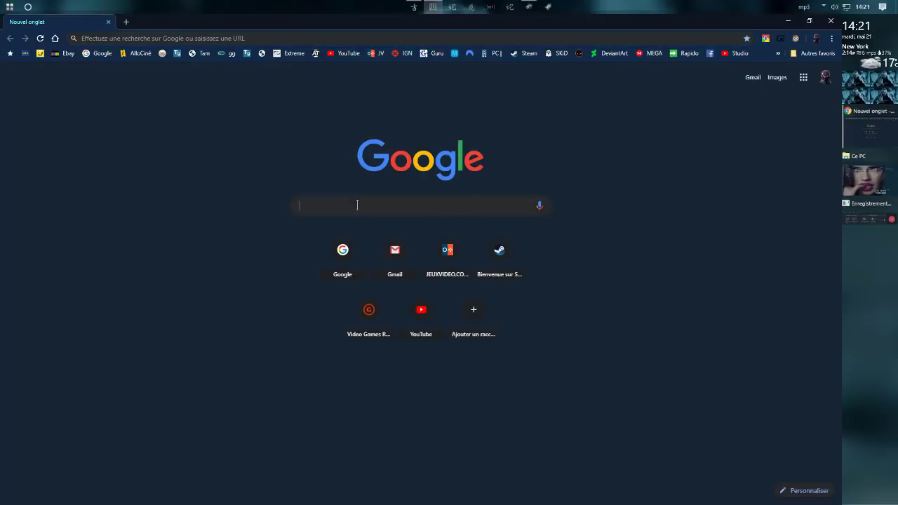
type("filem")
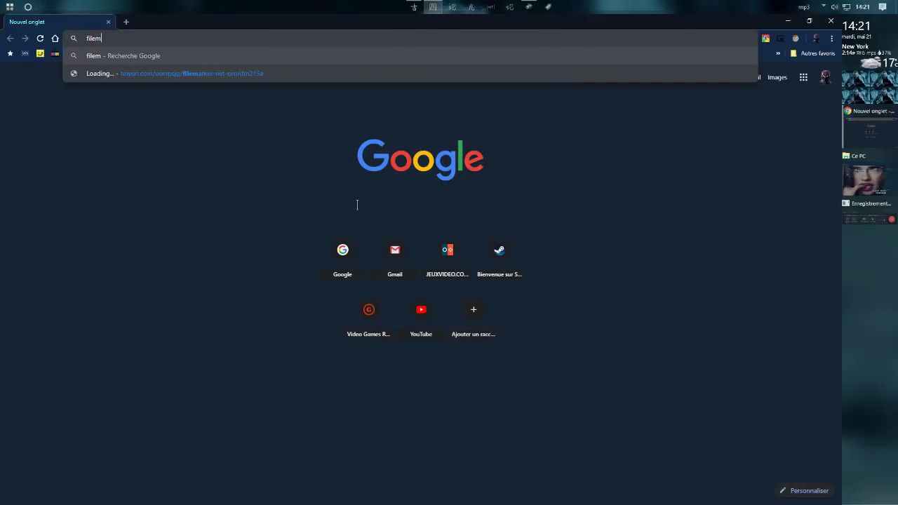
type("eta")
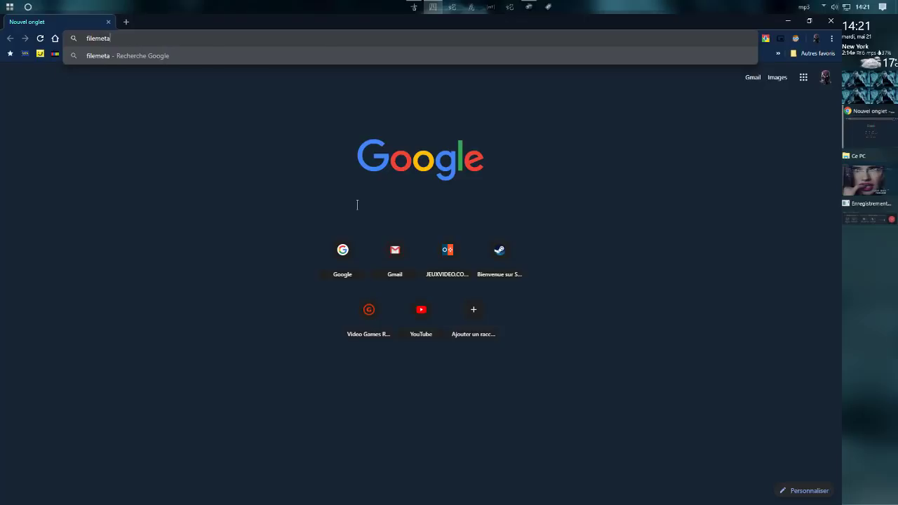
type("data manager")
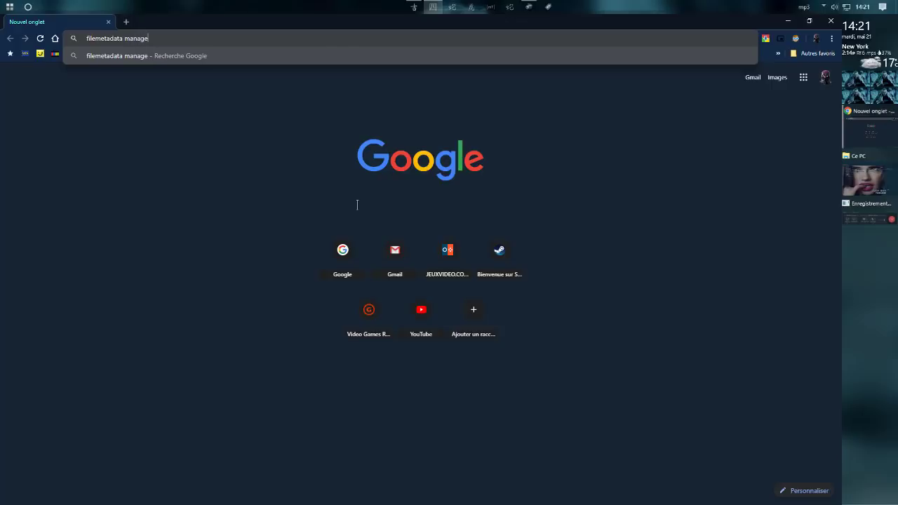
key("Return")
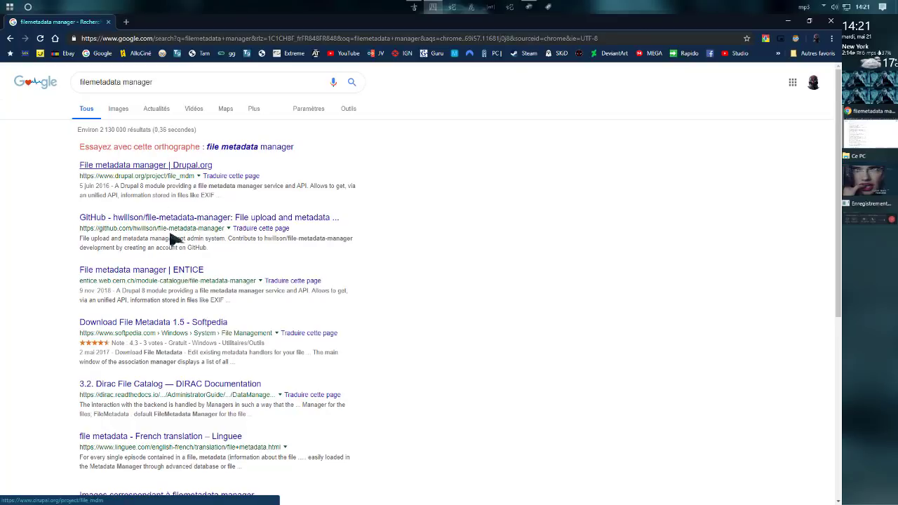
Open the Softpedia result for File Metadata 1.5, look over its description and open the program's images.
left_click(207, 325)
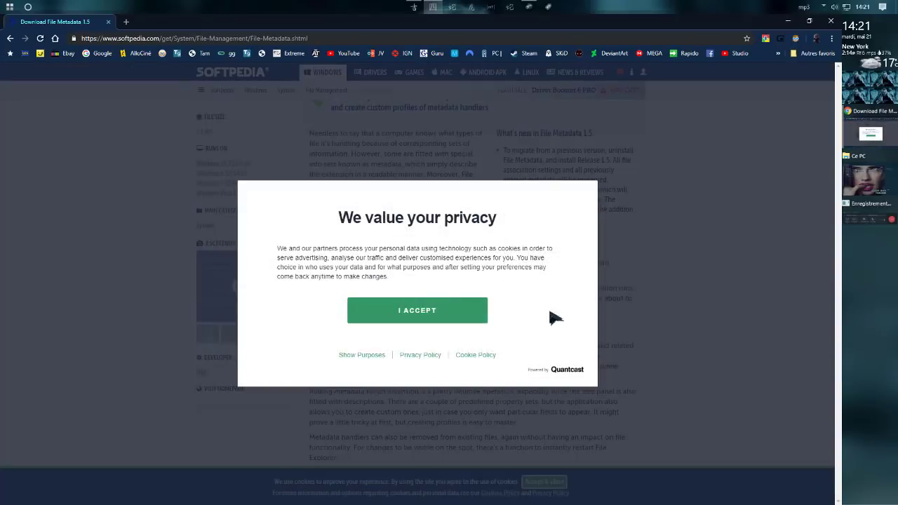
scroll(589, 317, "down", 15)
scroll(690, 302, "up", 15)
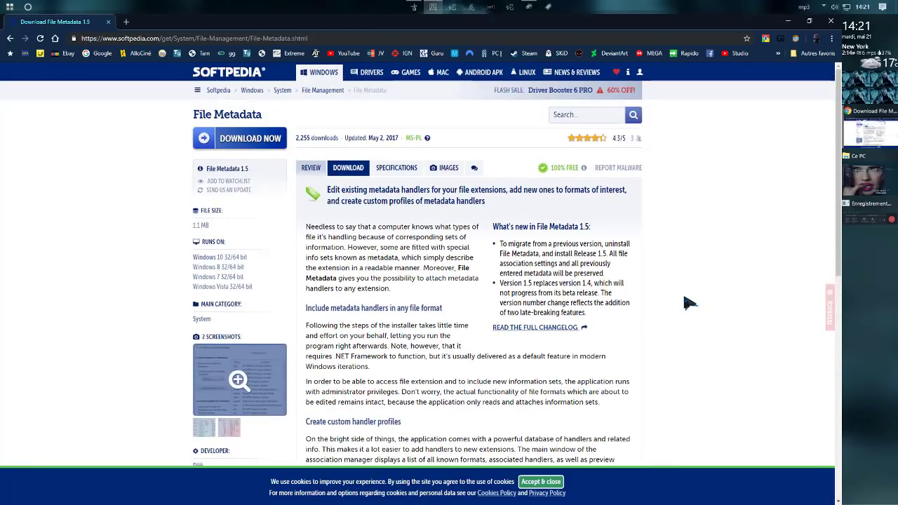
left_click(446, 168)
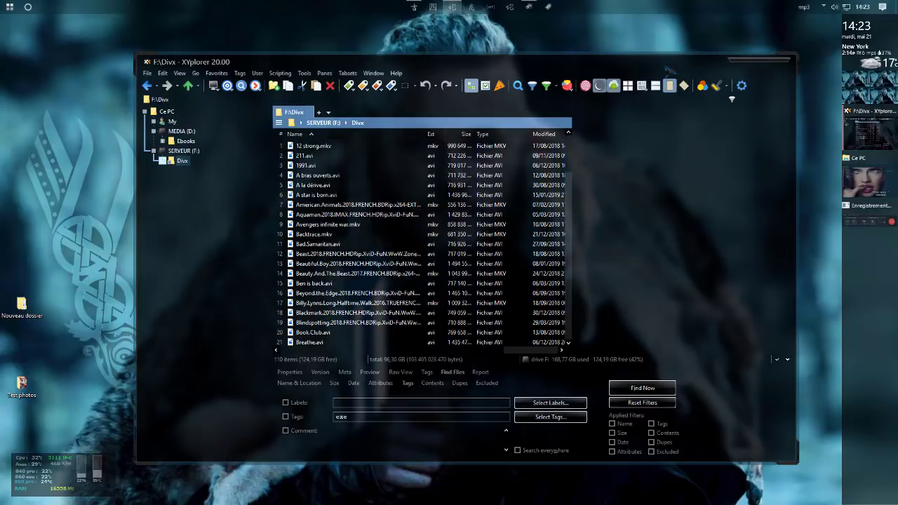
Hide the preview pane in XYplorer and briefly show and hide the second file pane.
left_click_drag(640, 65, 601, 56)
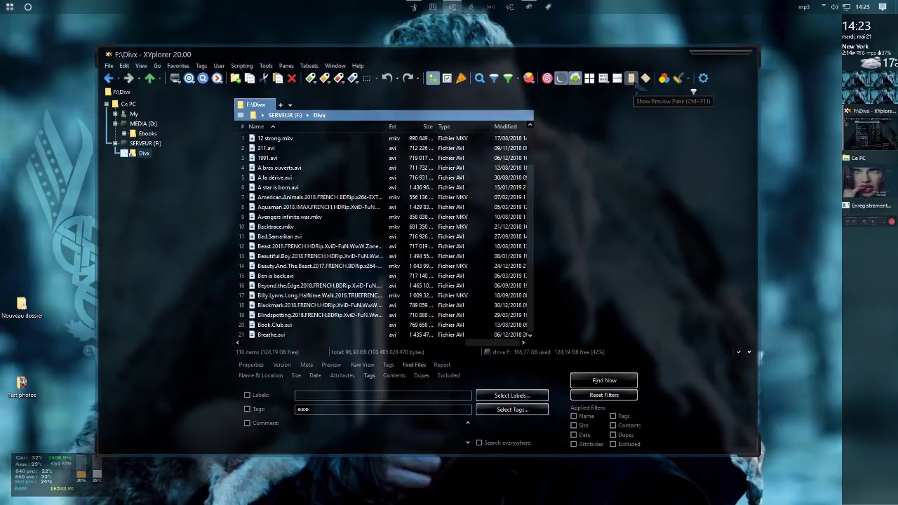
left_click(631, 79)
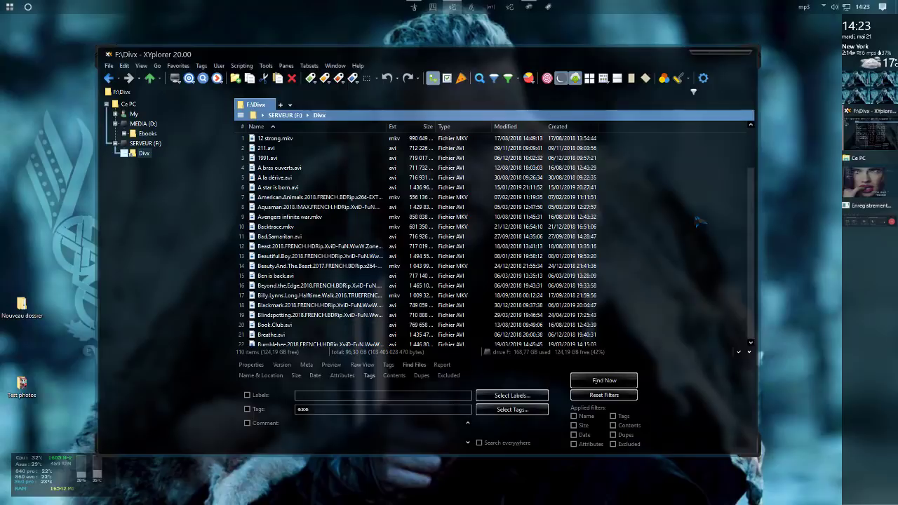
left_click(618, 79)
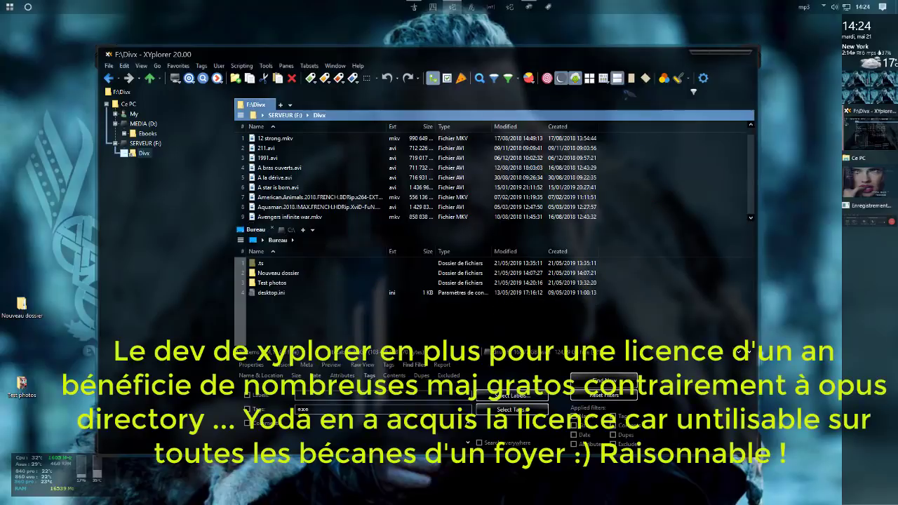
left_click(617, 79)
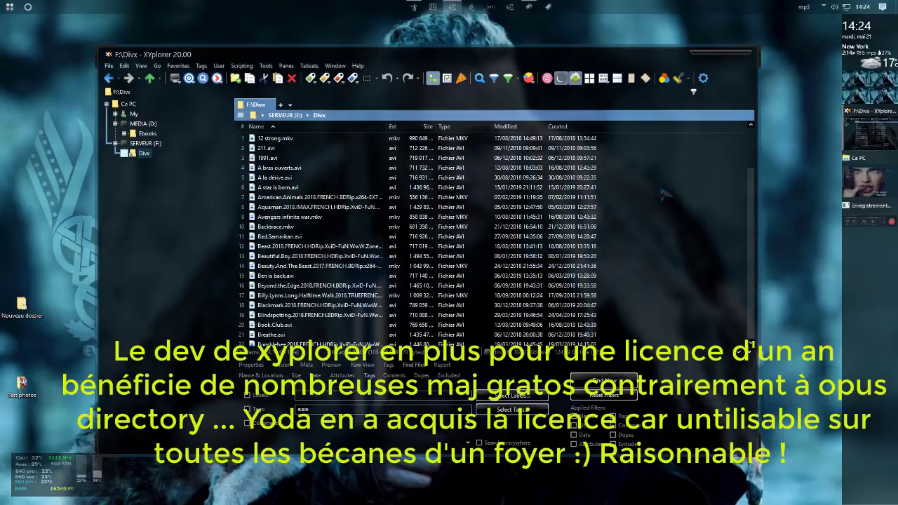
left_click_drag(551, 65, 577, 67)
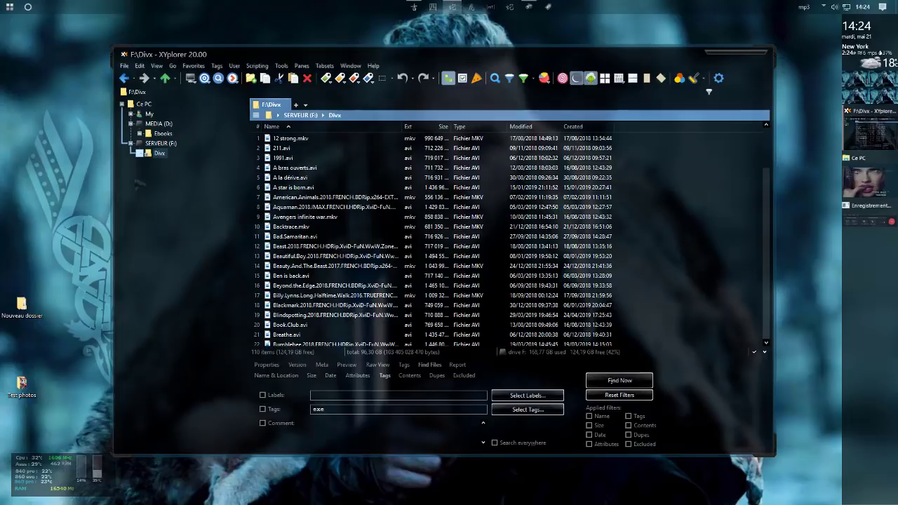
Open the inner Nouveau dossier folder, nested in the Nouveau dossier folder on the Desktop of the user folder.
left_click(149, 114)
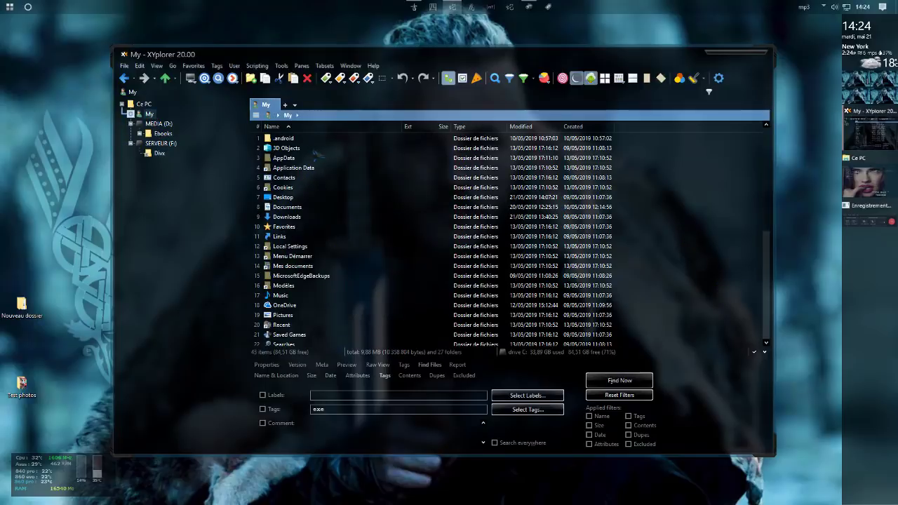
double_click(287, 200)
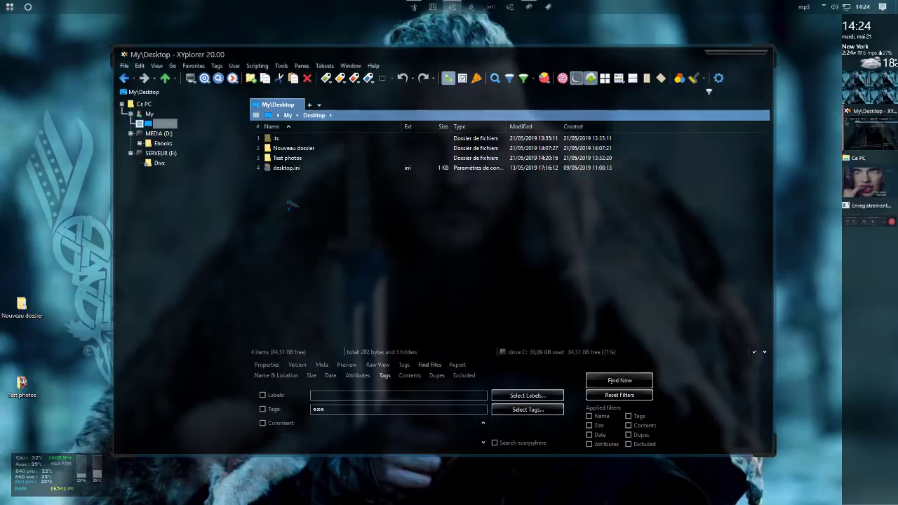
double_click(298, 148)
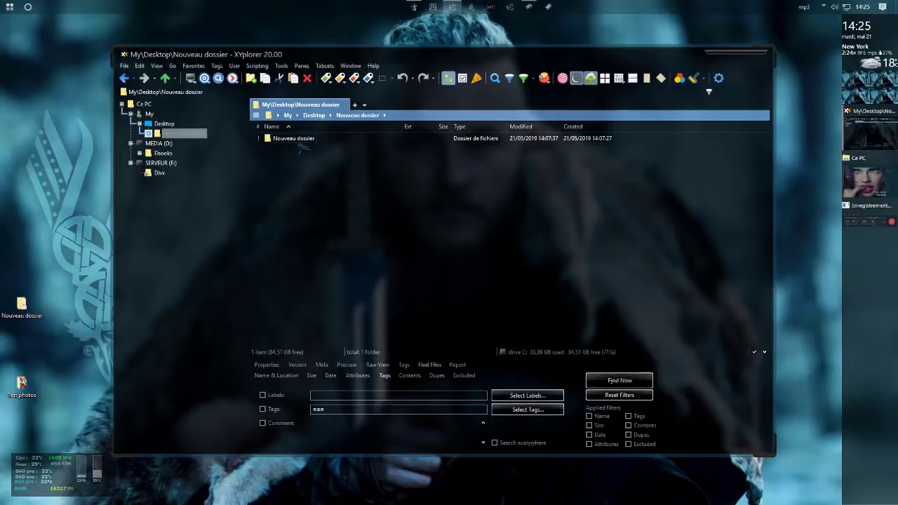
double_click(302, 140)
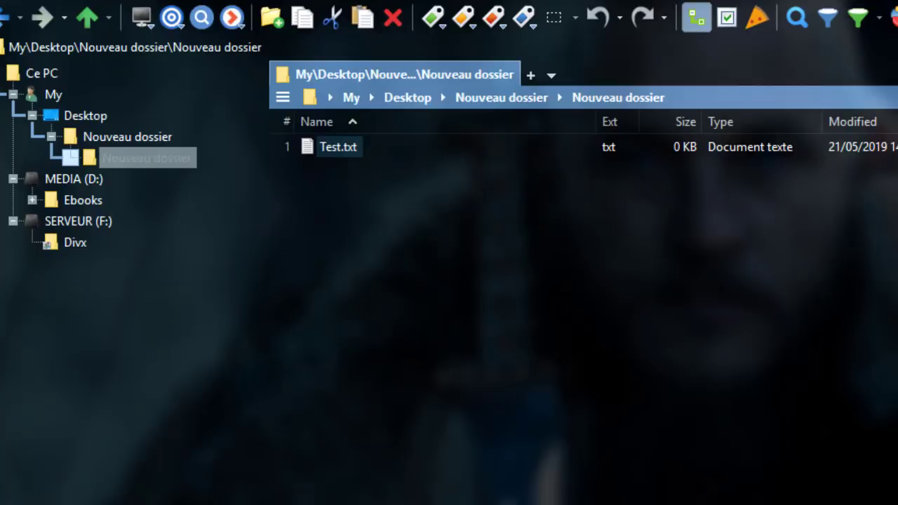
Add the new tag youtube to the file Test.txt.
left_click(435, 18)
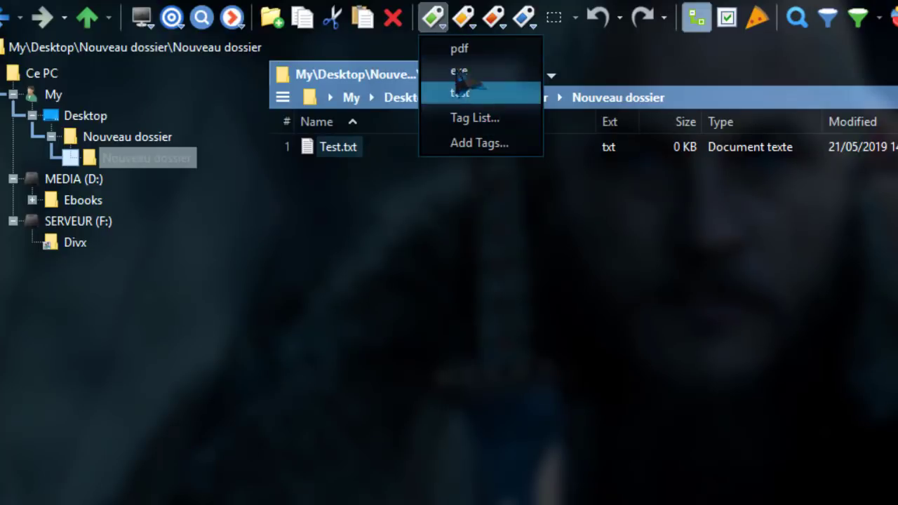
left_click(491, 149)
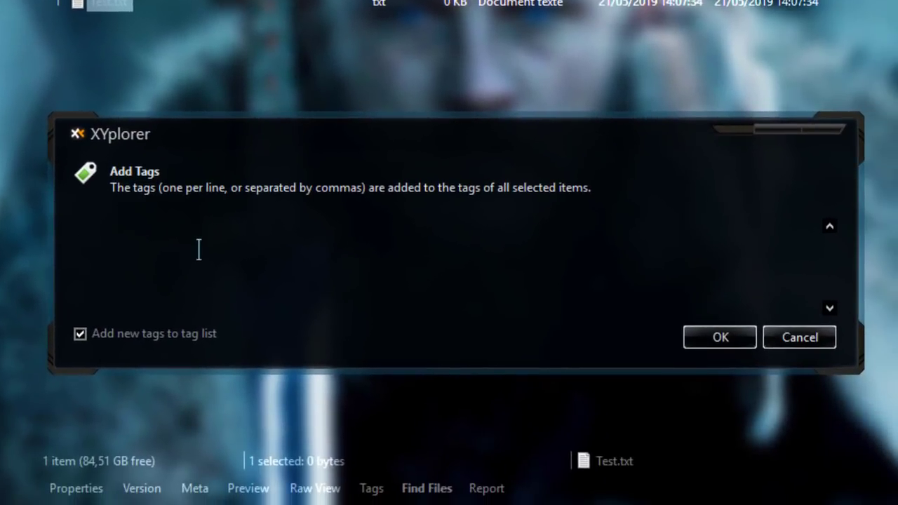
type("youtube")
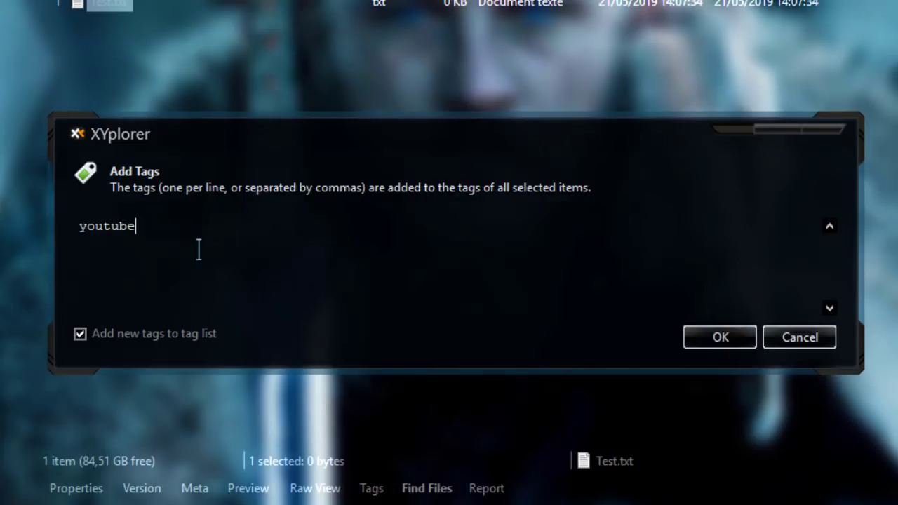
left_click(726, 344)
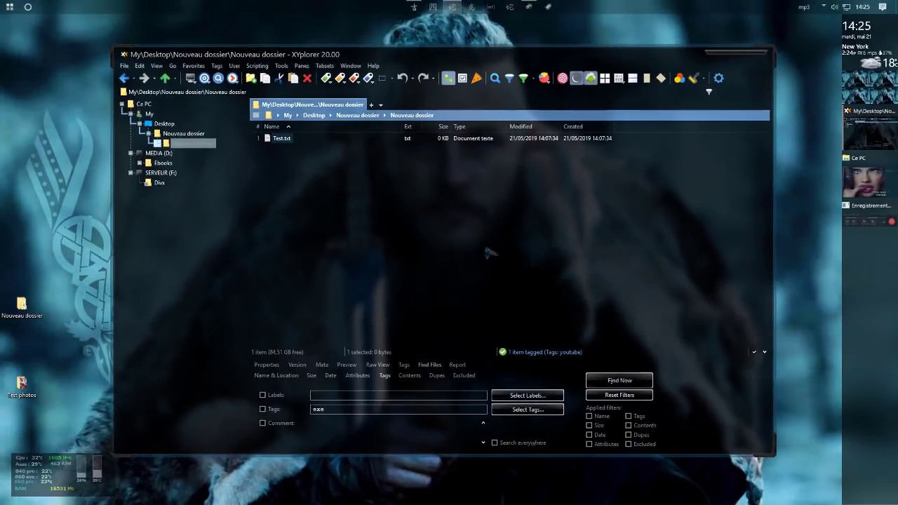
Add the Tags column to the file list and widen it to fit the tag name.
right_click(647, 145)
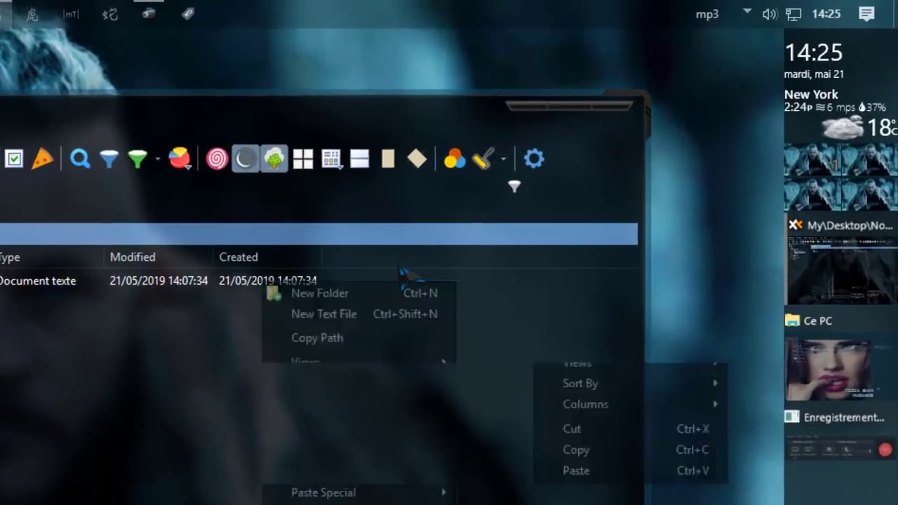
right_click(401, 266)
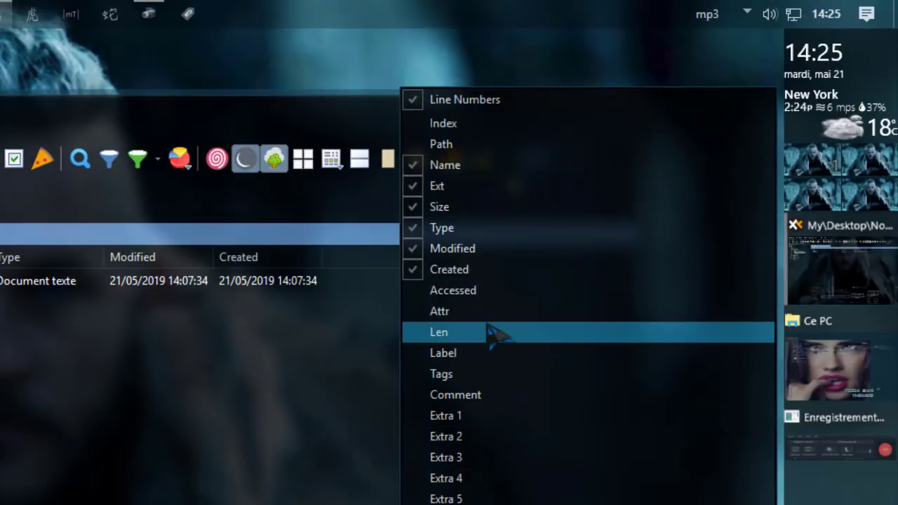
left_click(458, 375)
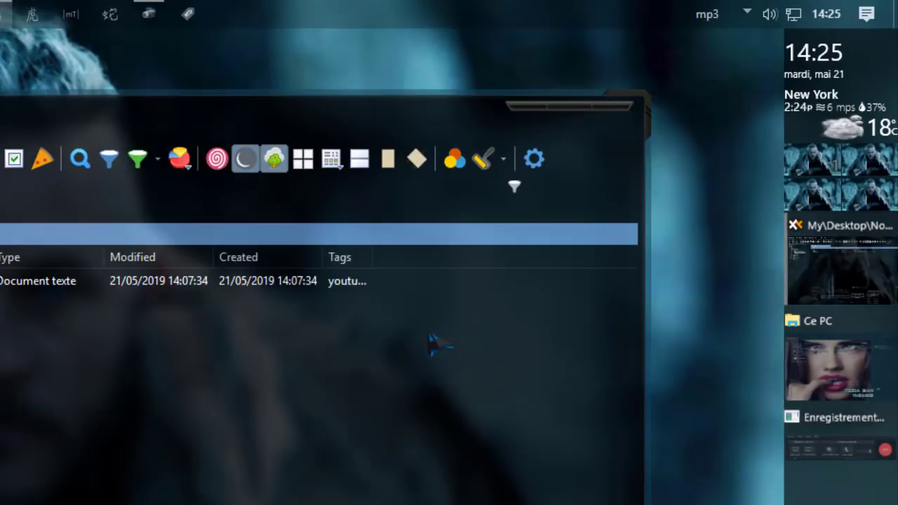
left_click_drag(373, 259, 413, 262)
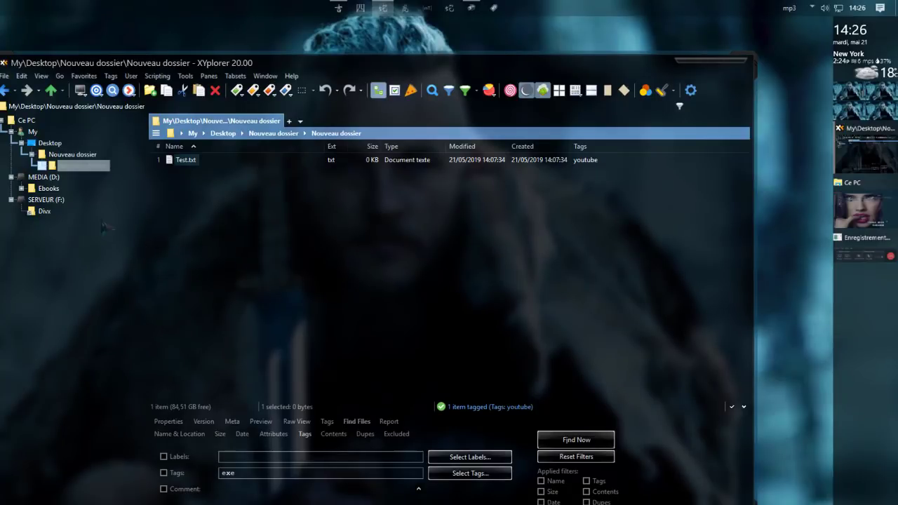
Make Ce PC the search location and display the tag criteria of Find Files.
left_click(30, 121)
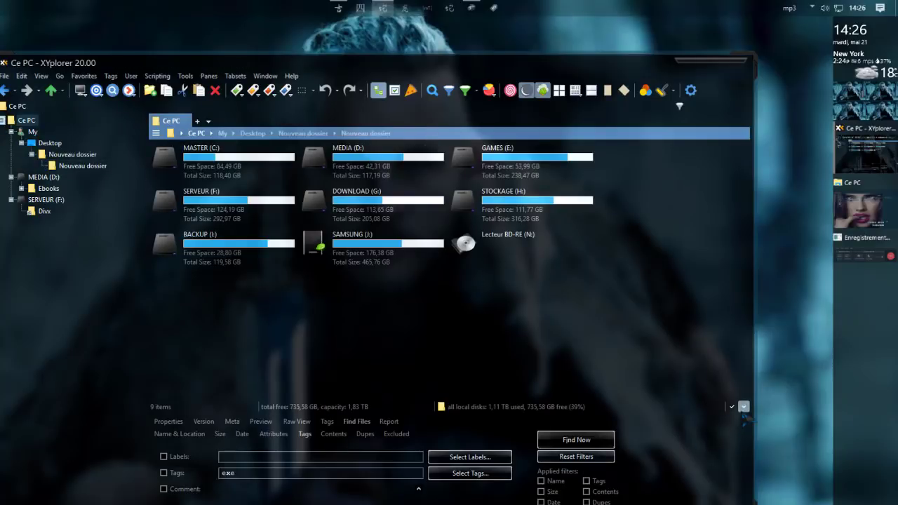
left_click(743, 406)
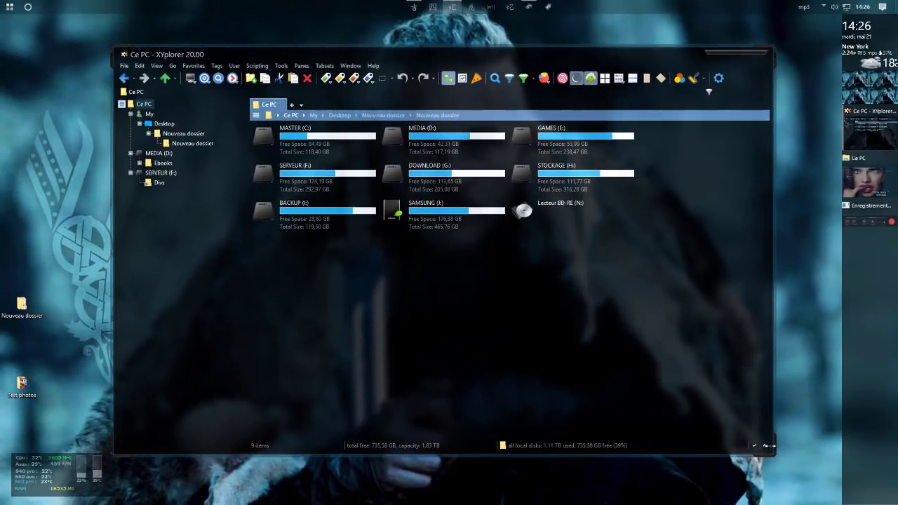
left_click(765, 445)
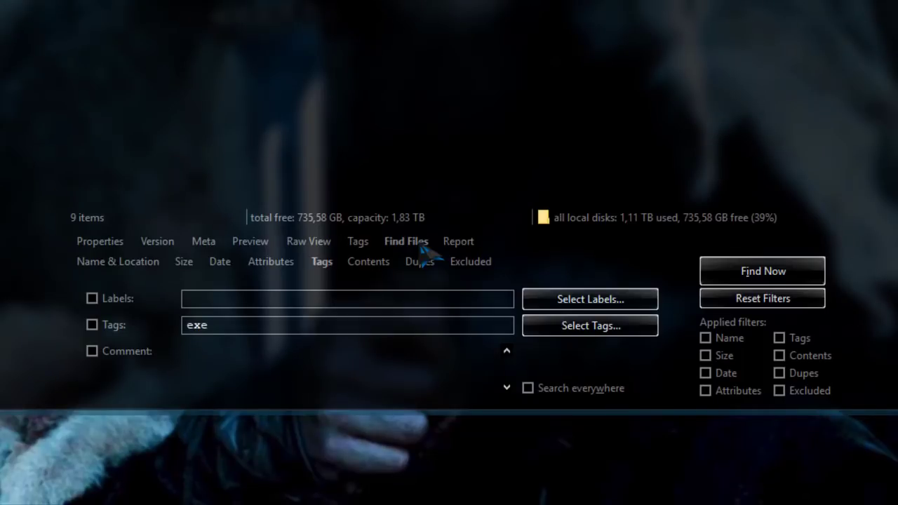
left_click(123, 265)
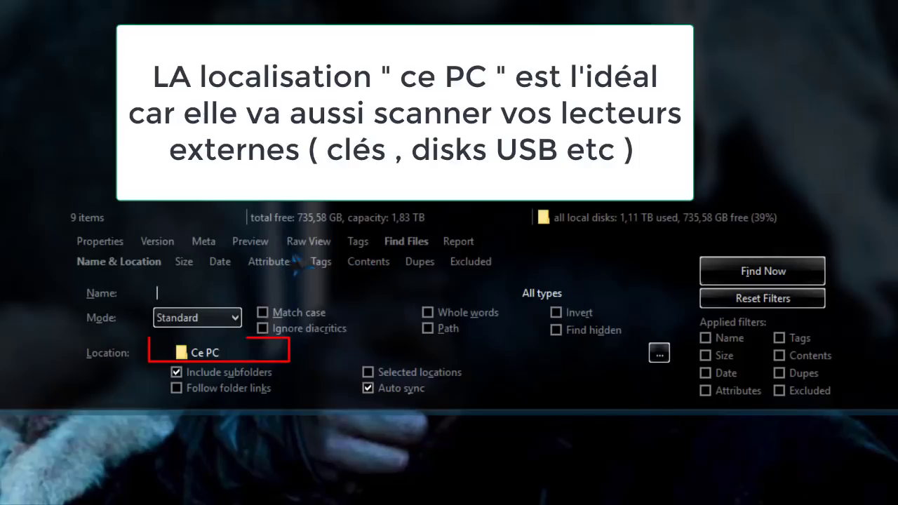
left_click(359, 243)
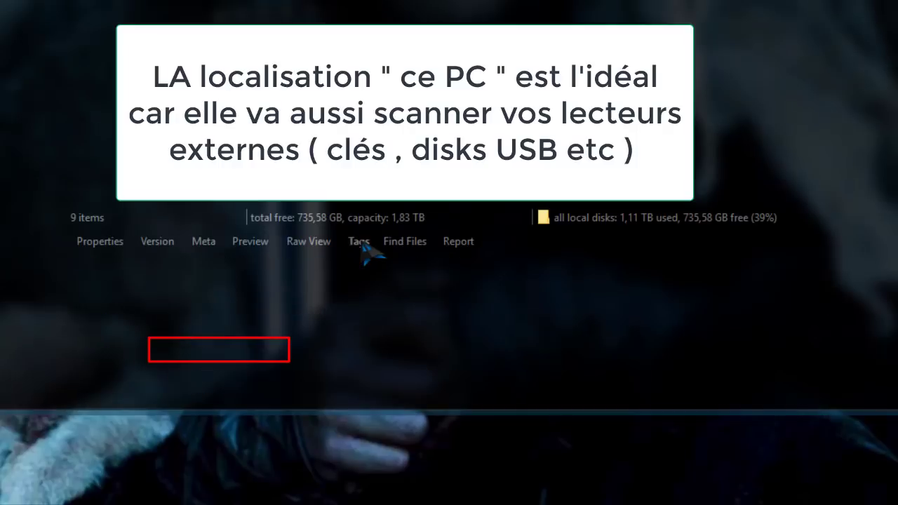
left_click(112, 243)
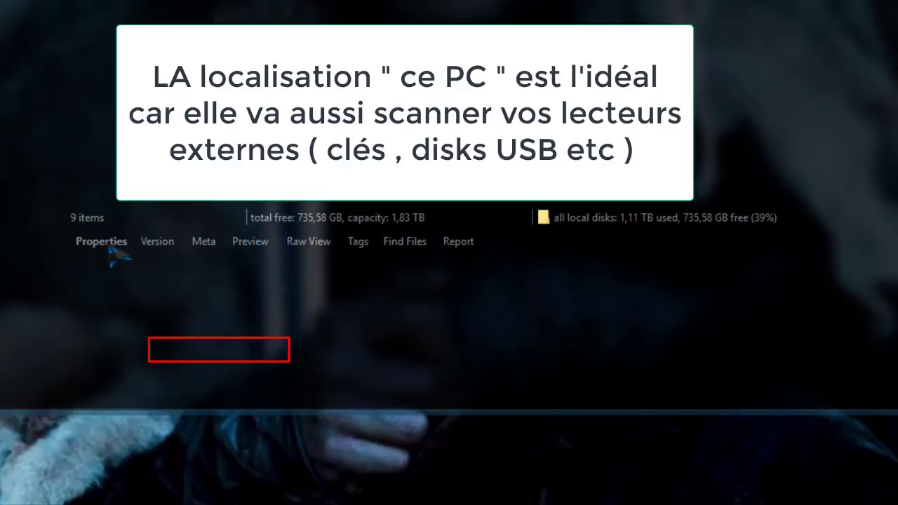
left_click(418, 247)
left_click(323, 266)
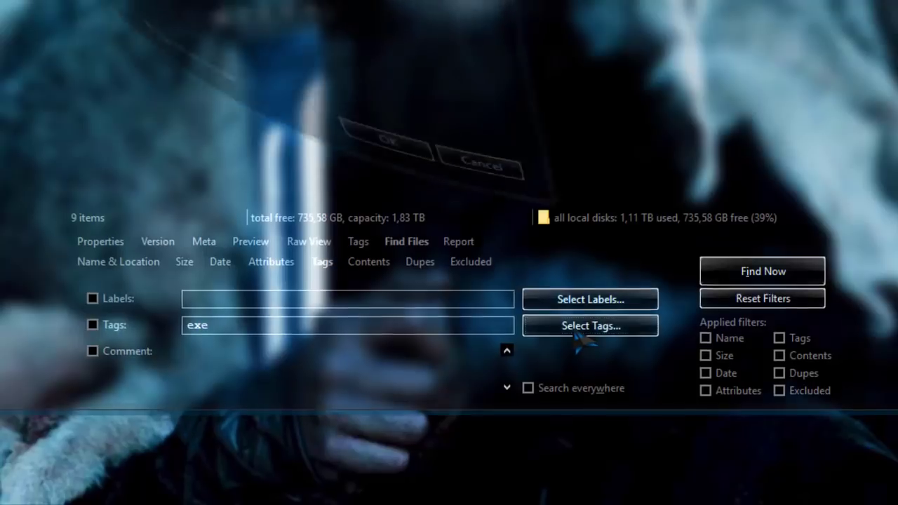
Search Ce PC for files matching only the tag youtube, and widen the Tags column of the results.
left_click(577, 330)
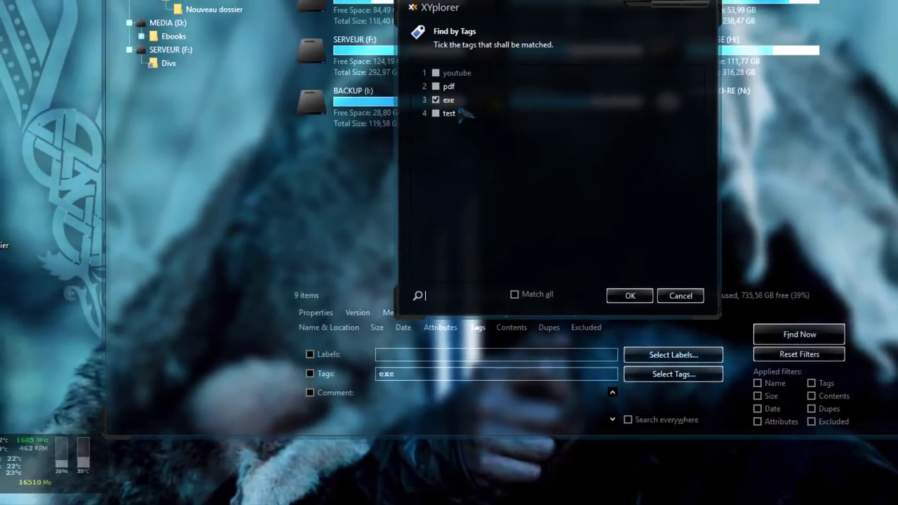
left_click(436, 73)
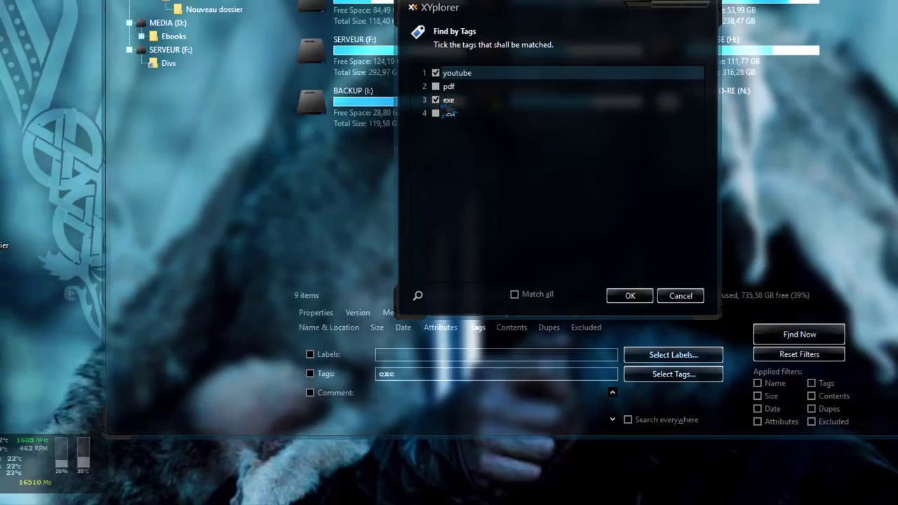
left_click(436, 100)
left_click(615, 297)
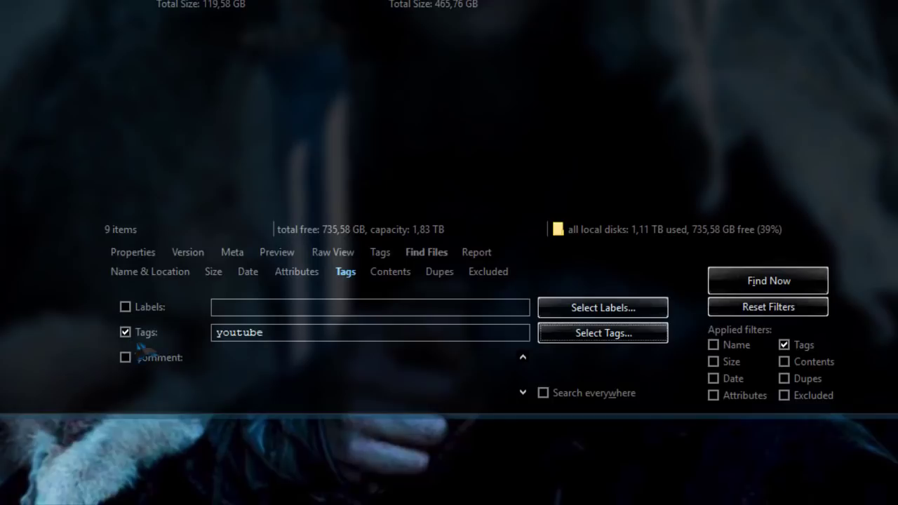
left_click(764, 281)
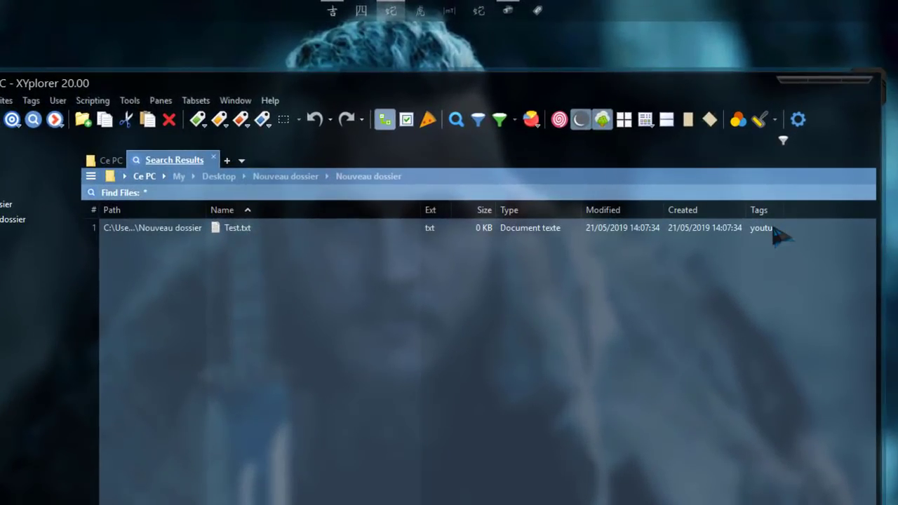
left_click_drag(782, 210, 814, 209)
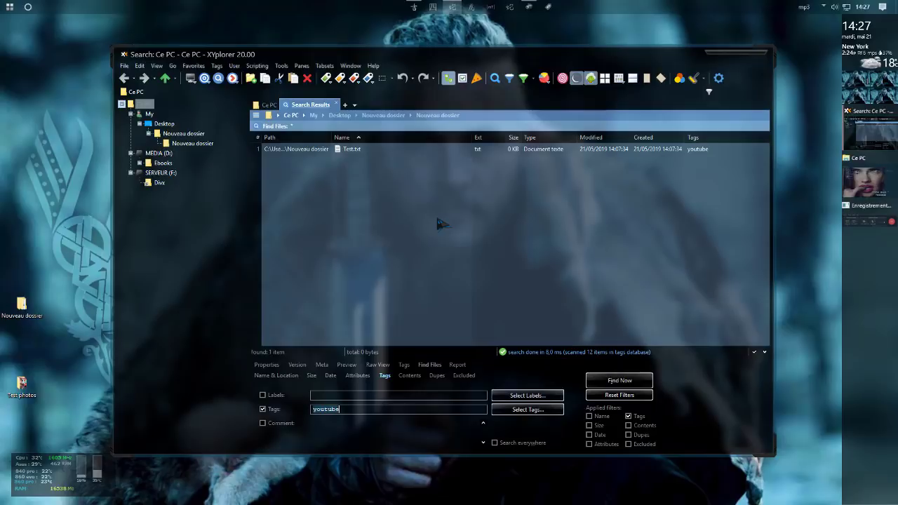
View the Contents search criteria and the list of tags that can be added to Test.txt.
left_click(409, 379)
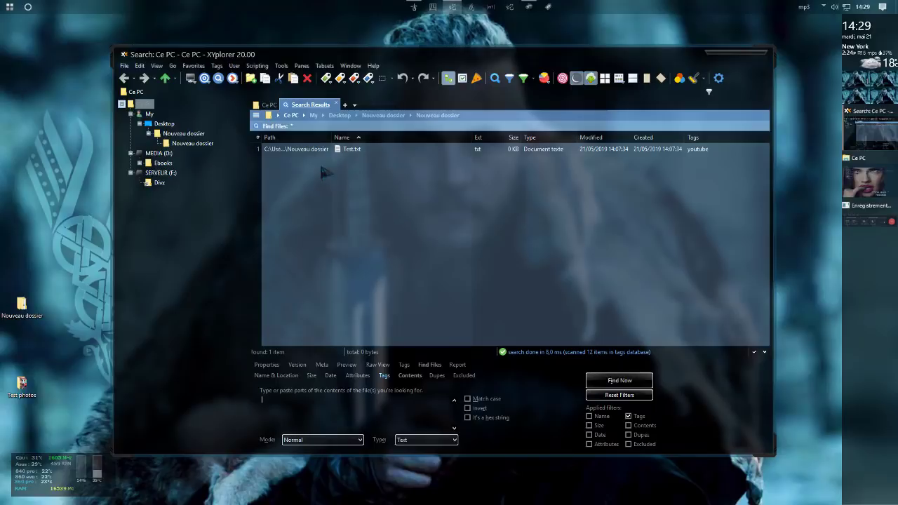
left_click_drag(637, 267, 289, 149)
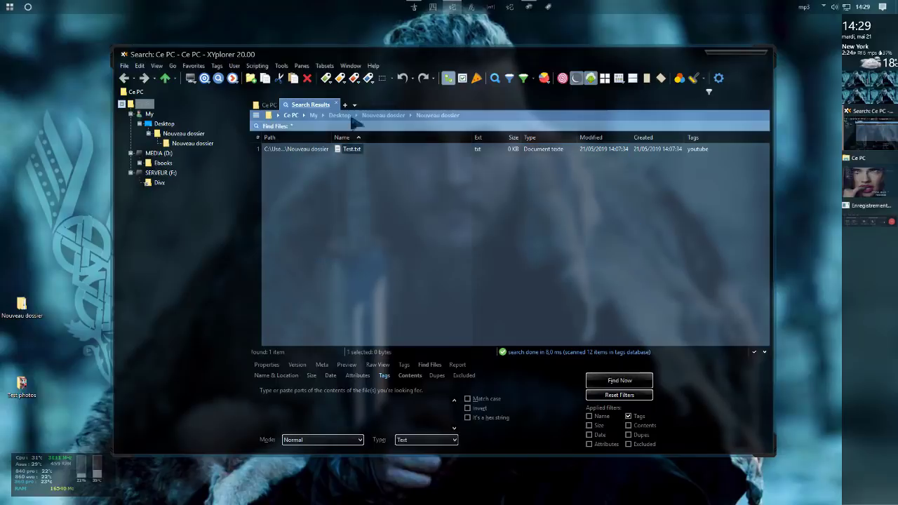
left_click(326, 78)
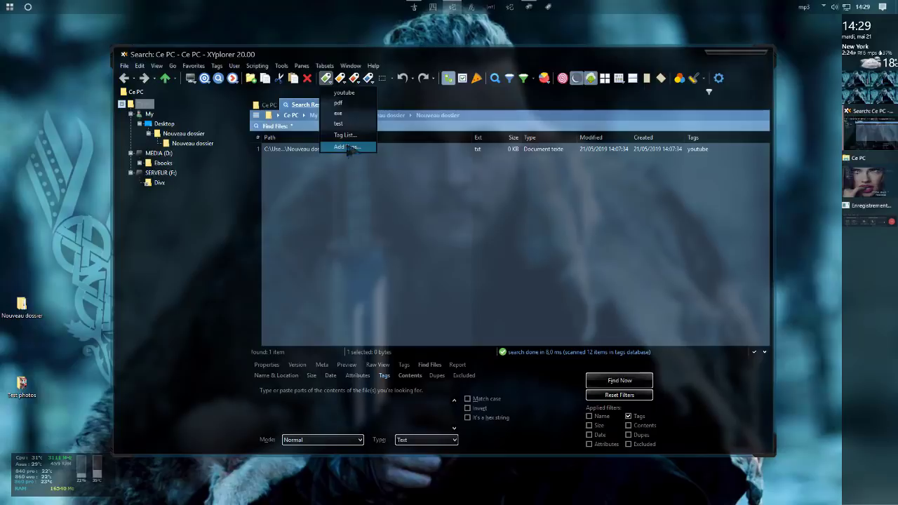
left_click(544, 247)
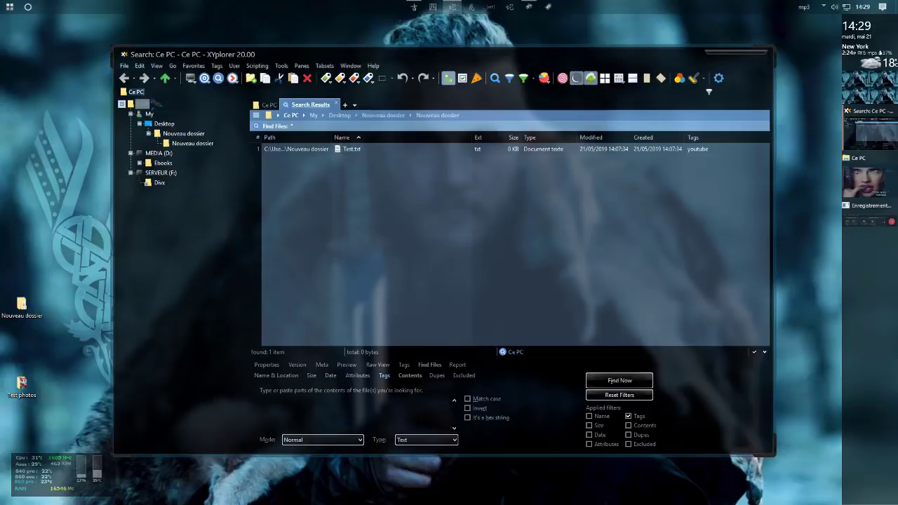
Preview 12 strong.mkv from the Divx folder on SERVEUR (F:) in a maximized window with the info panel hidden.
left_click(145, 104)
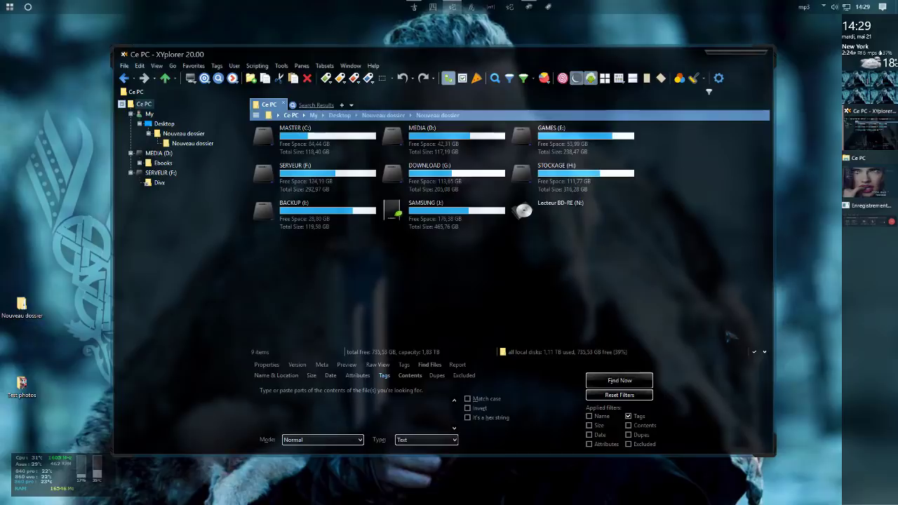
left_click(759, 352)
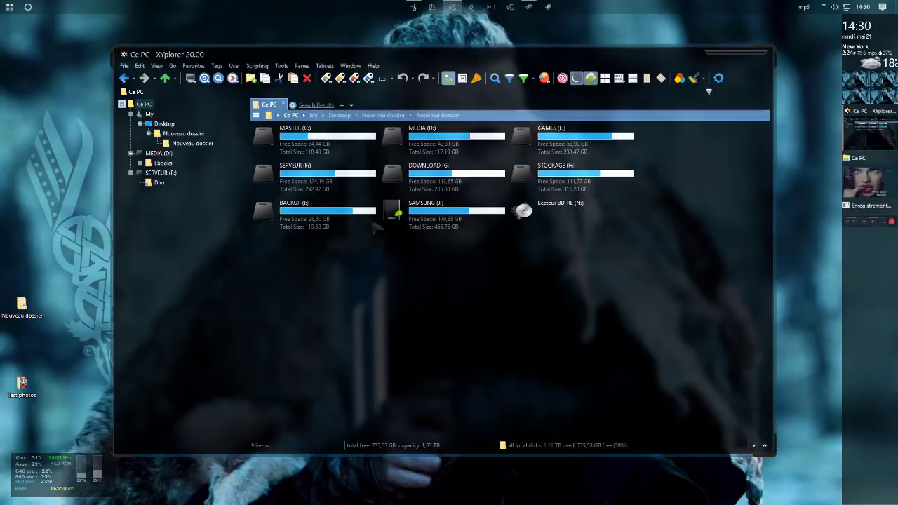
double_click(295, 179)
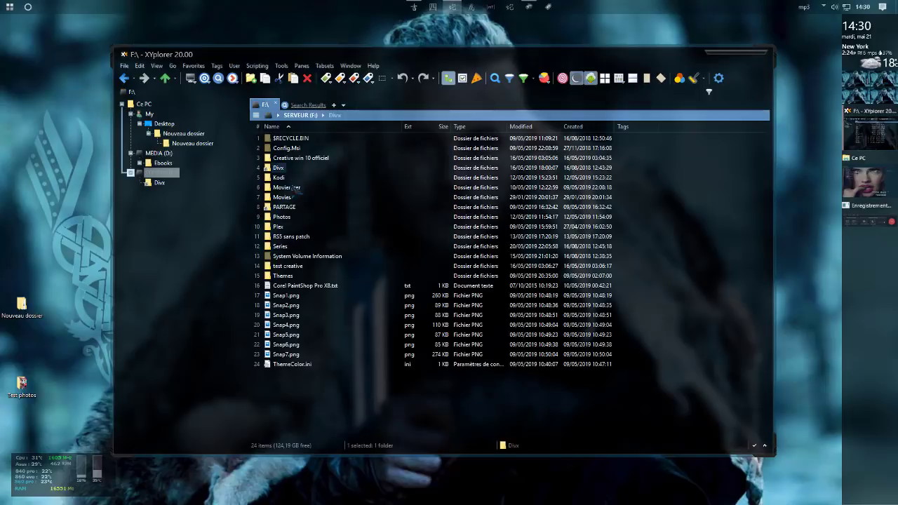
double_click(279, 168)
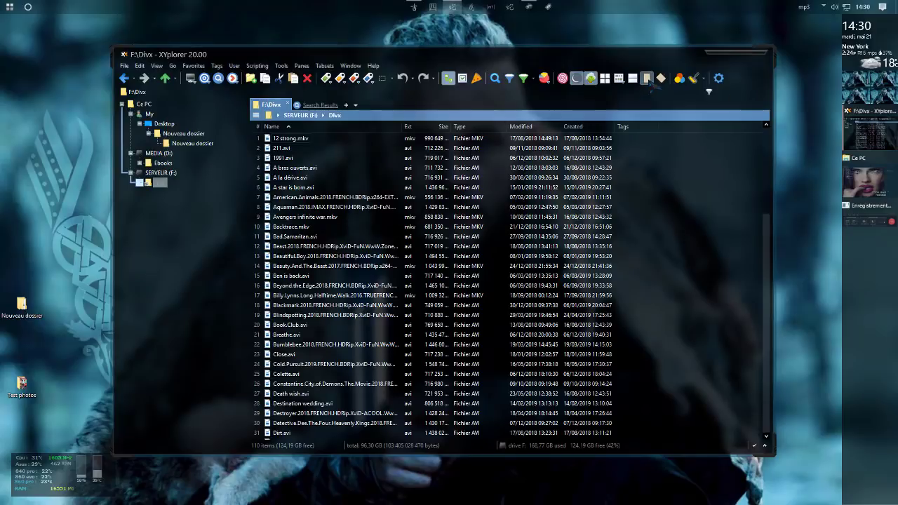
left_click(737, 51)
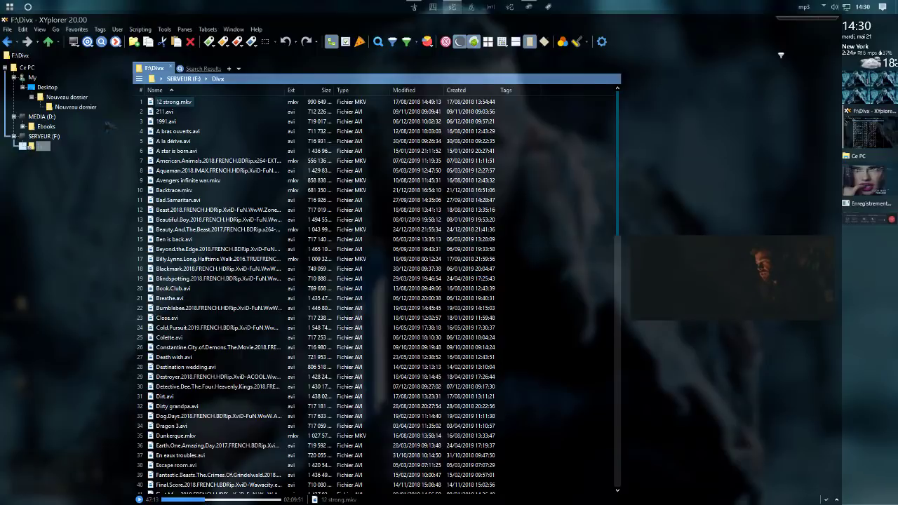
Open the Ebooks folder on MEDIA (D:) and preview the pages of 3D Make & Print 3rd Edition.pdf.
left_click(28, 68)
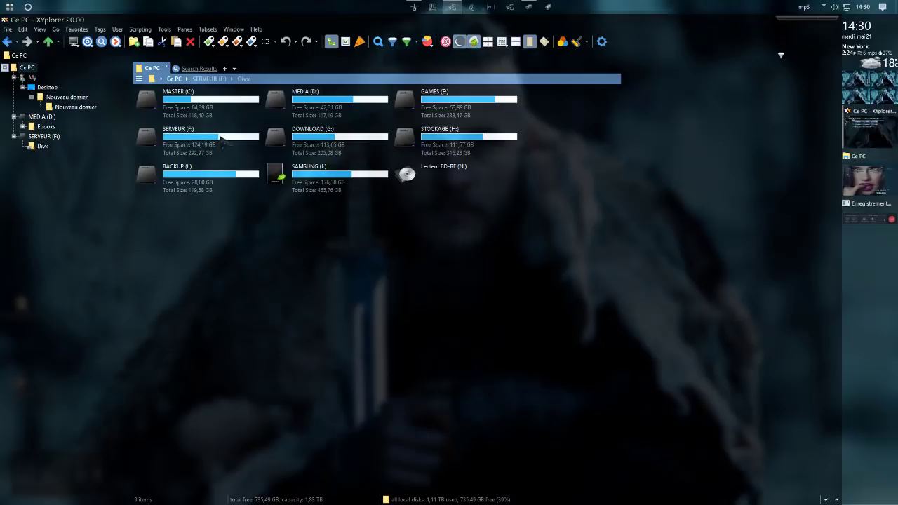
double_click(325, 101)
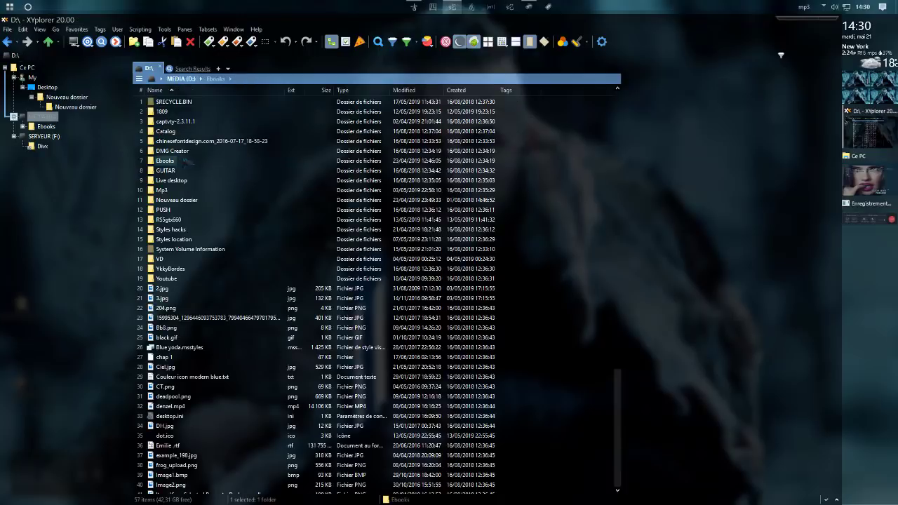
double_click(171, 162)
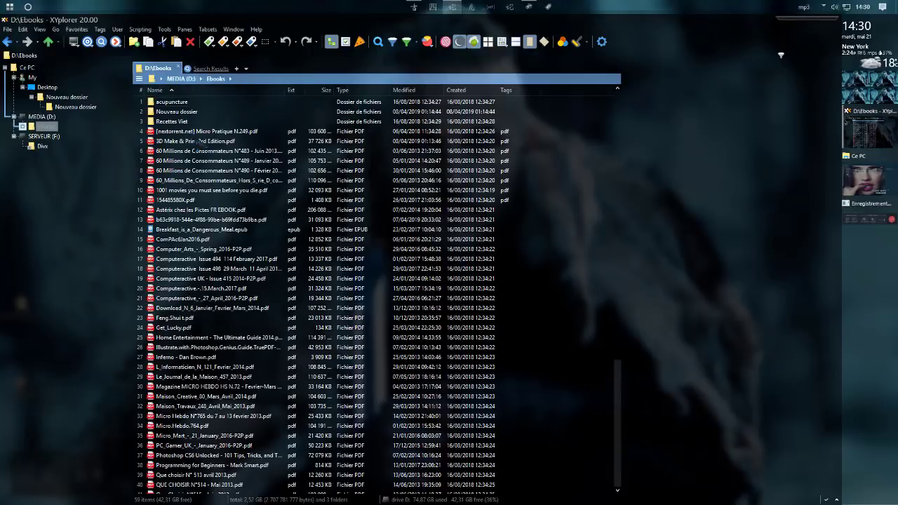
left_click(195, 141)
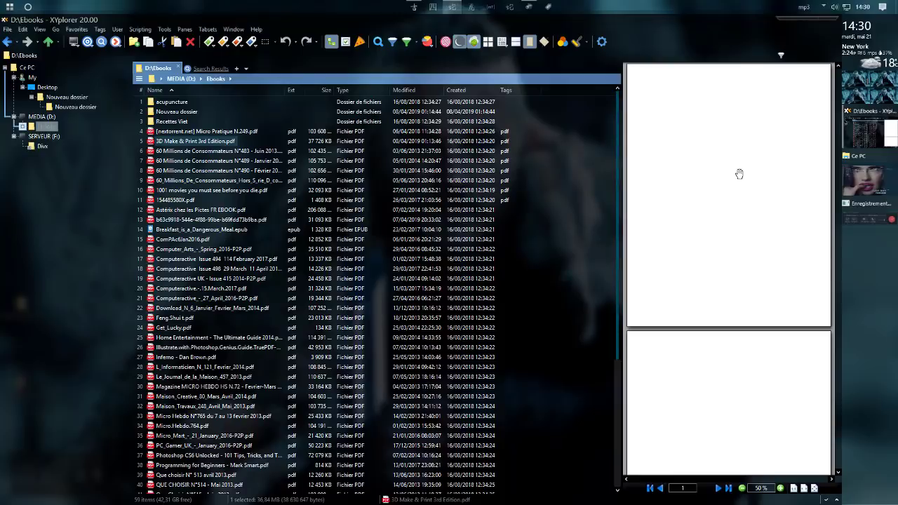
scroll(742, 184, "down", 1)
scroll(742, 182, "up", 2)
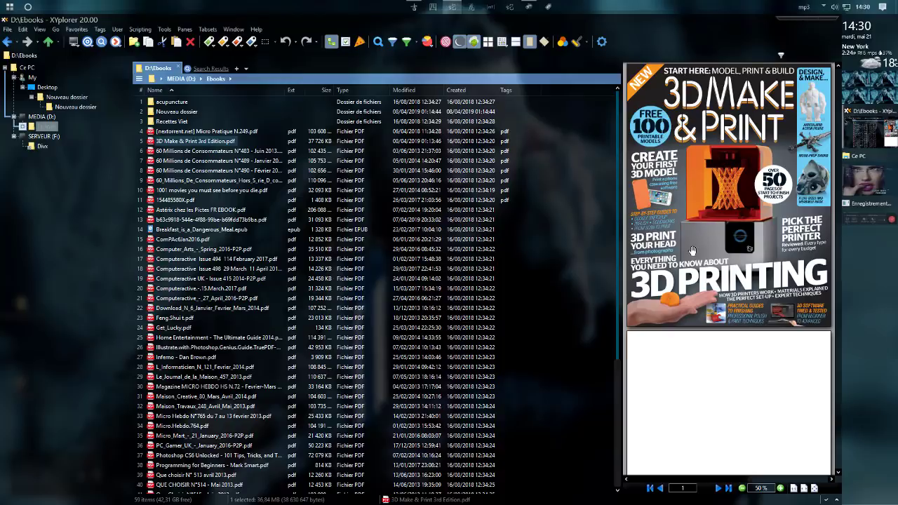
scroll(717, 239, "down", 10)
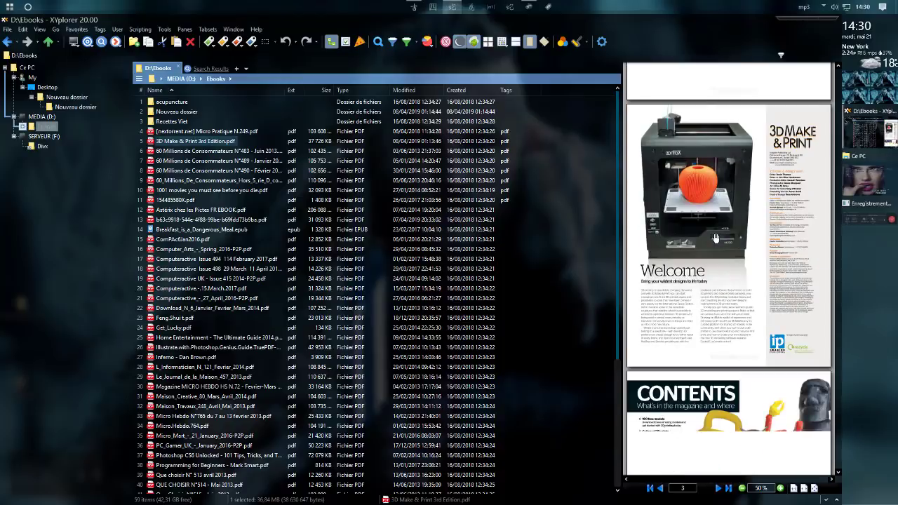
scroll(717, 238, "down", 10)
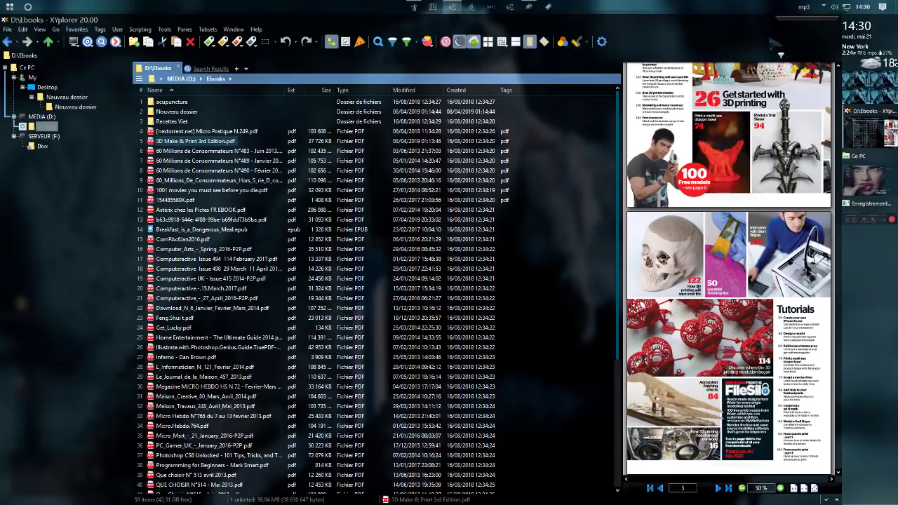
Restore and close the XYplorer window, and widen the navigation pane of the File Explorer window showing Ce PC.
double_click(814, 25)
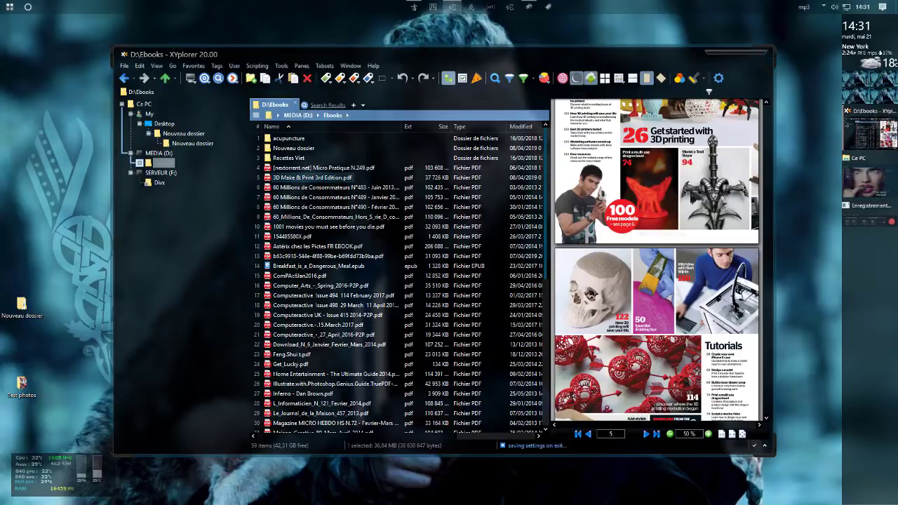
left_click(764, 56)
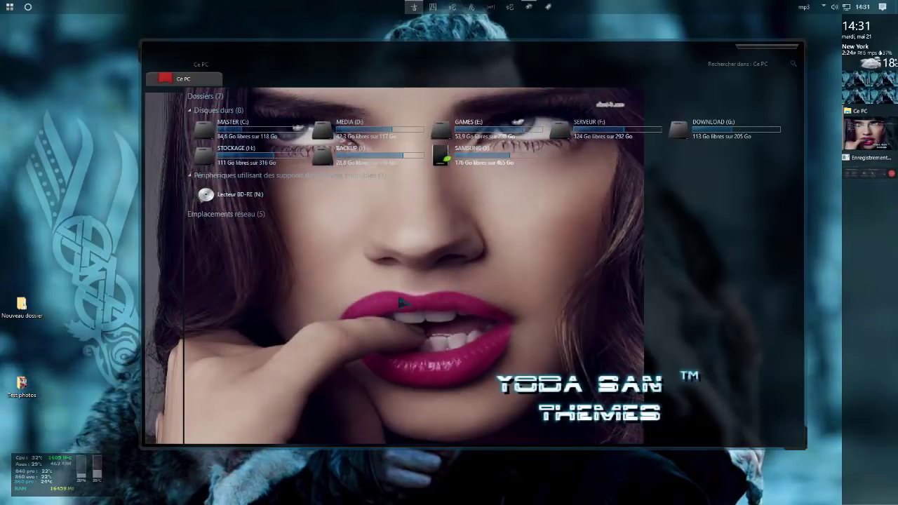
left_click_drag(183, 305, 267, 307)
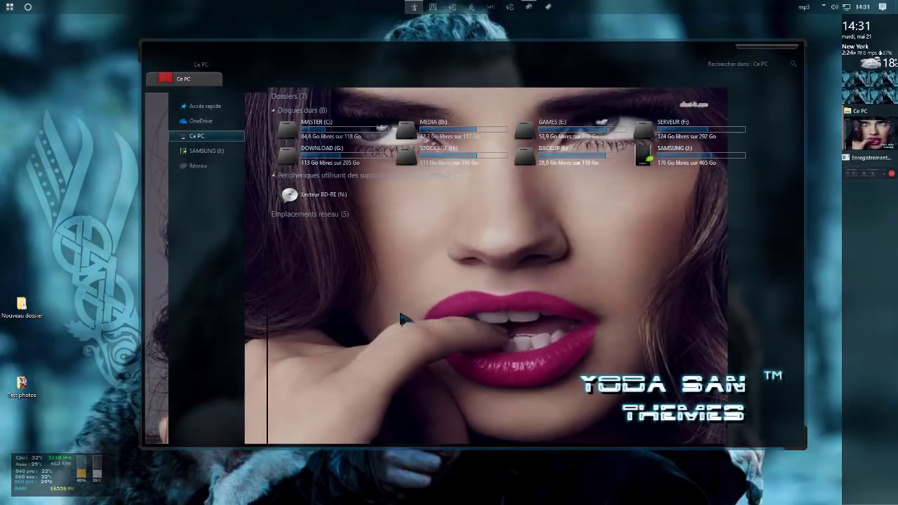